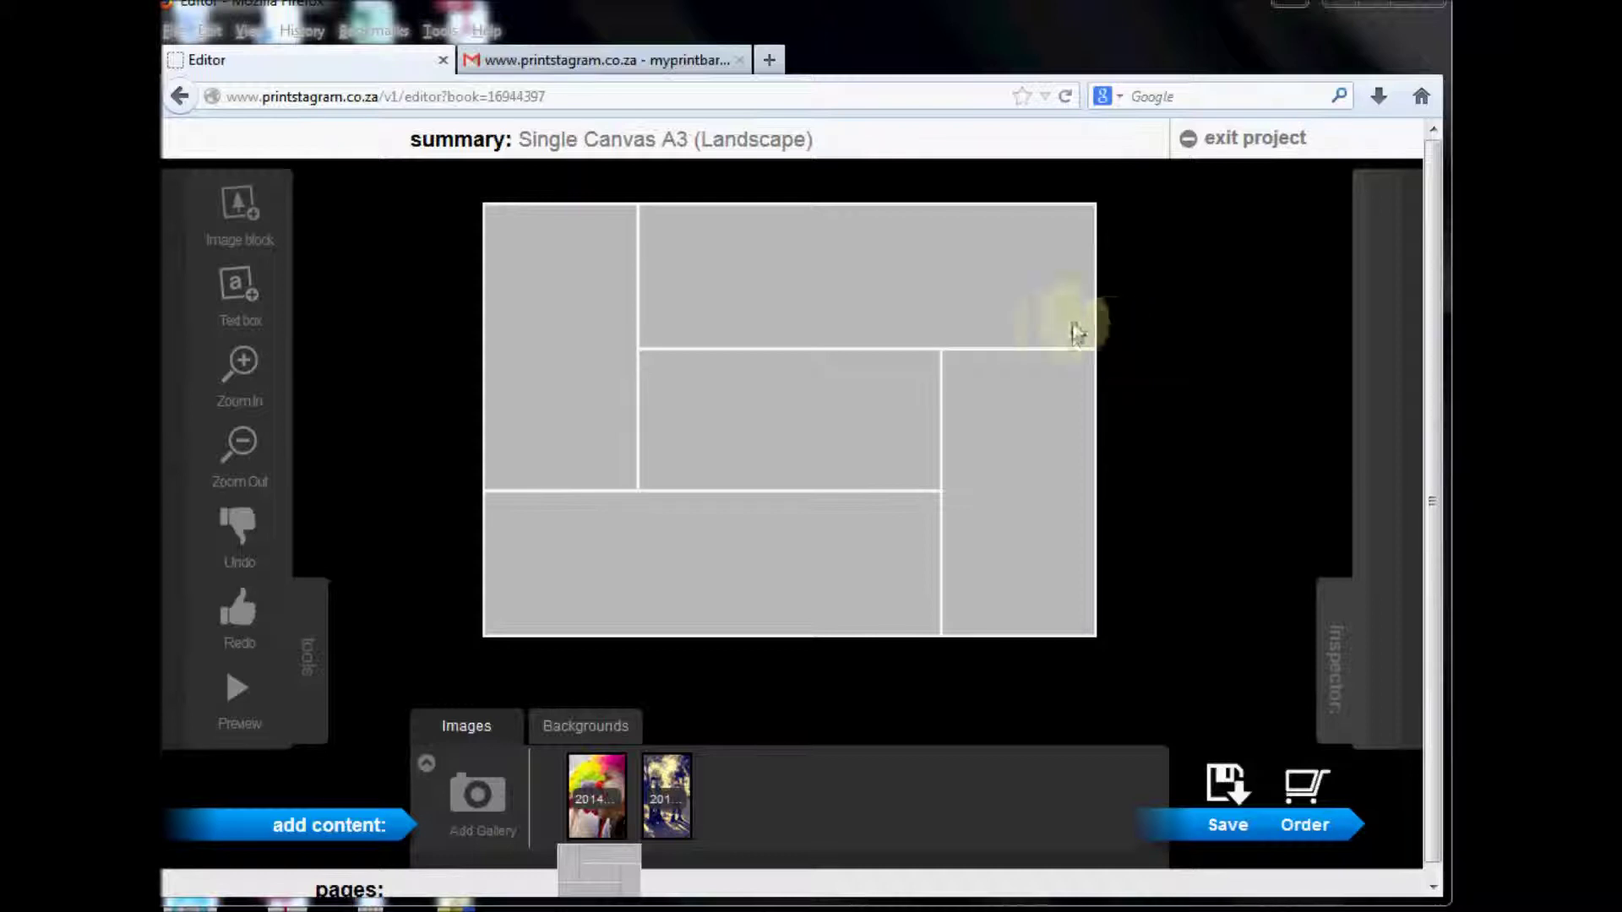
Open the first image gallery and place the purple flower in the upper-left tall block and the spiky plant in the lower-right tall block
{"action": "left_click", "coordinate": [594, 795]}
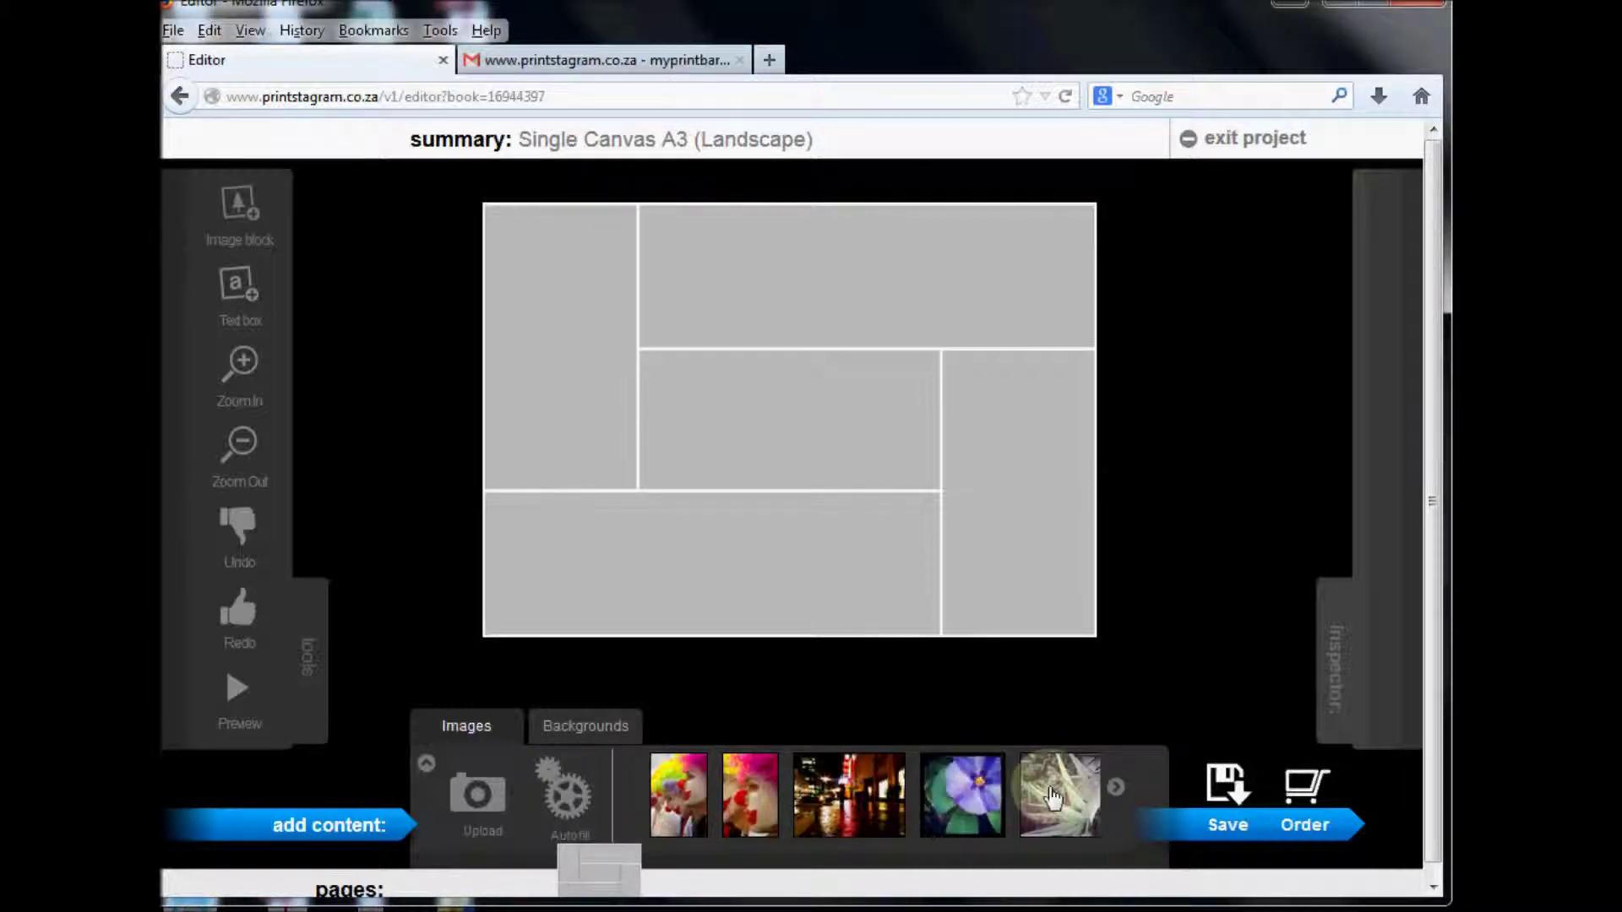
{"action": "left_click", "coordinate": [1115, 785]}
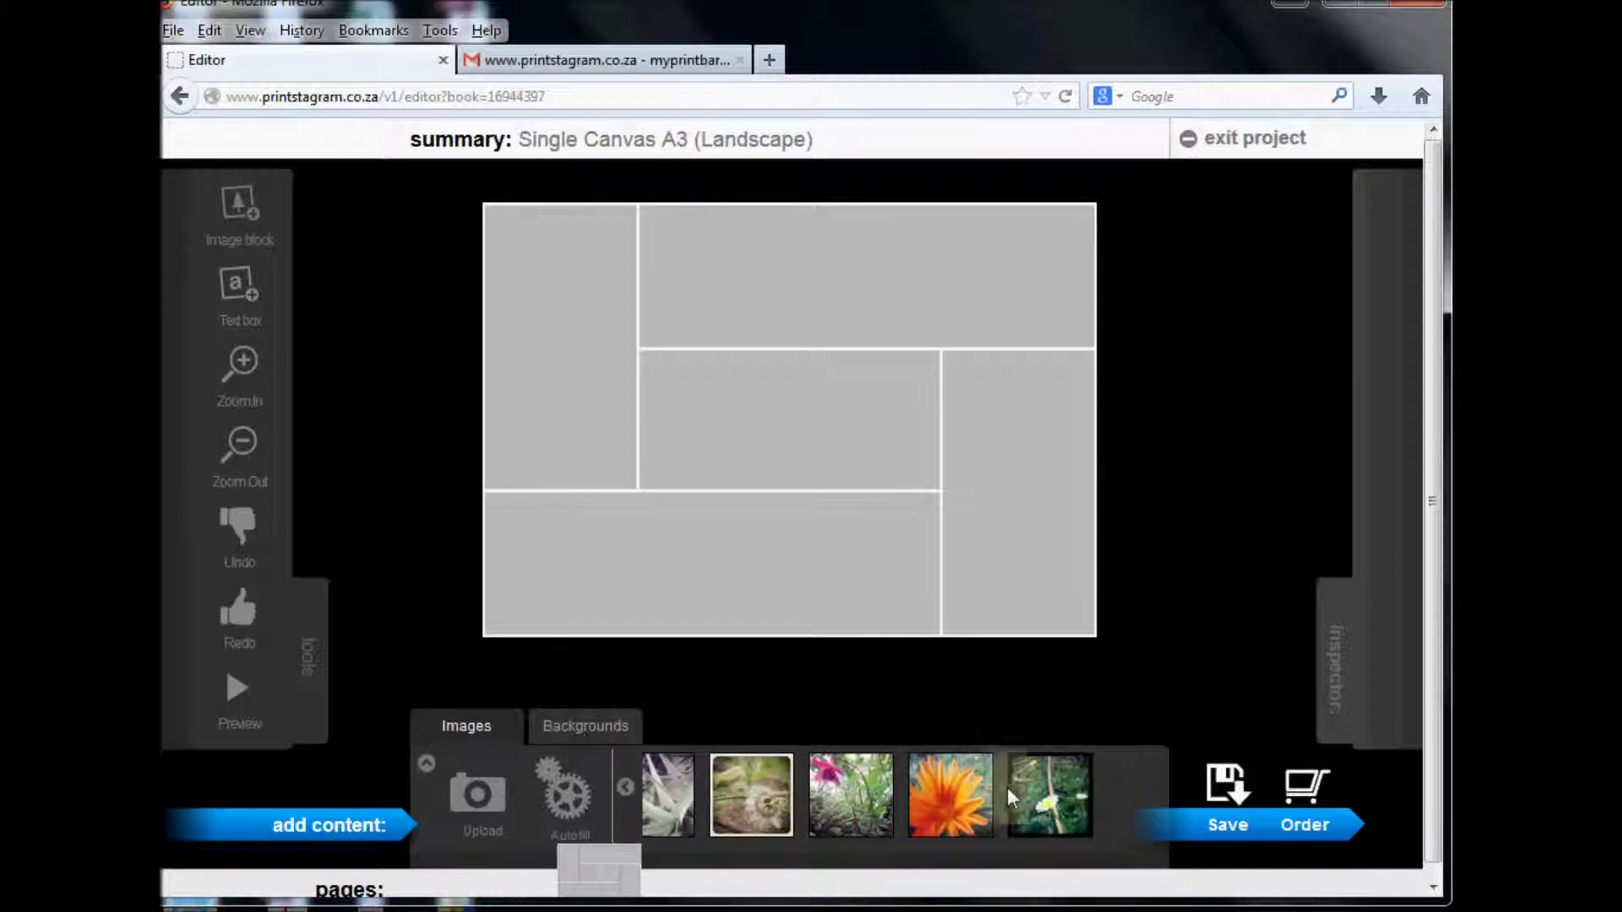
{"action": "left_click", "coordinate": [623, 790]}
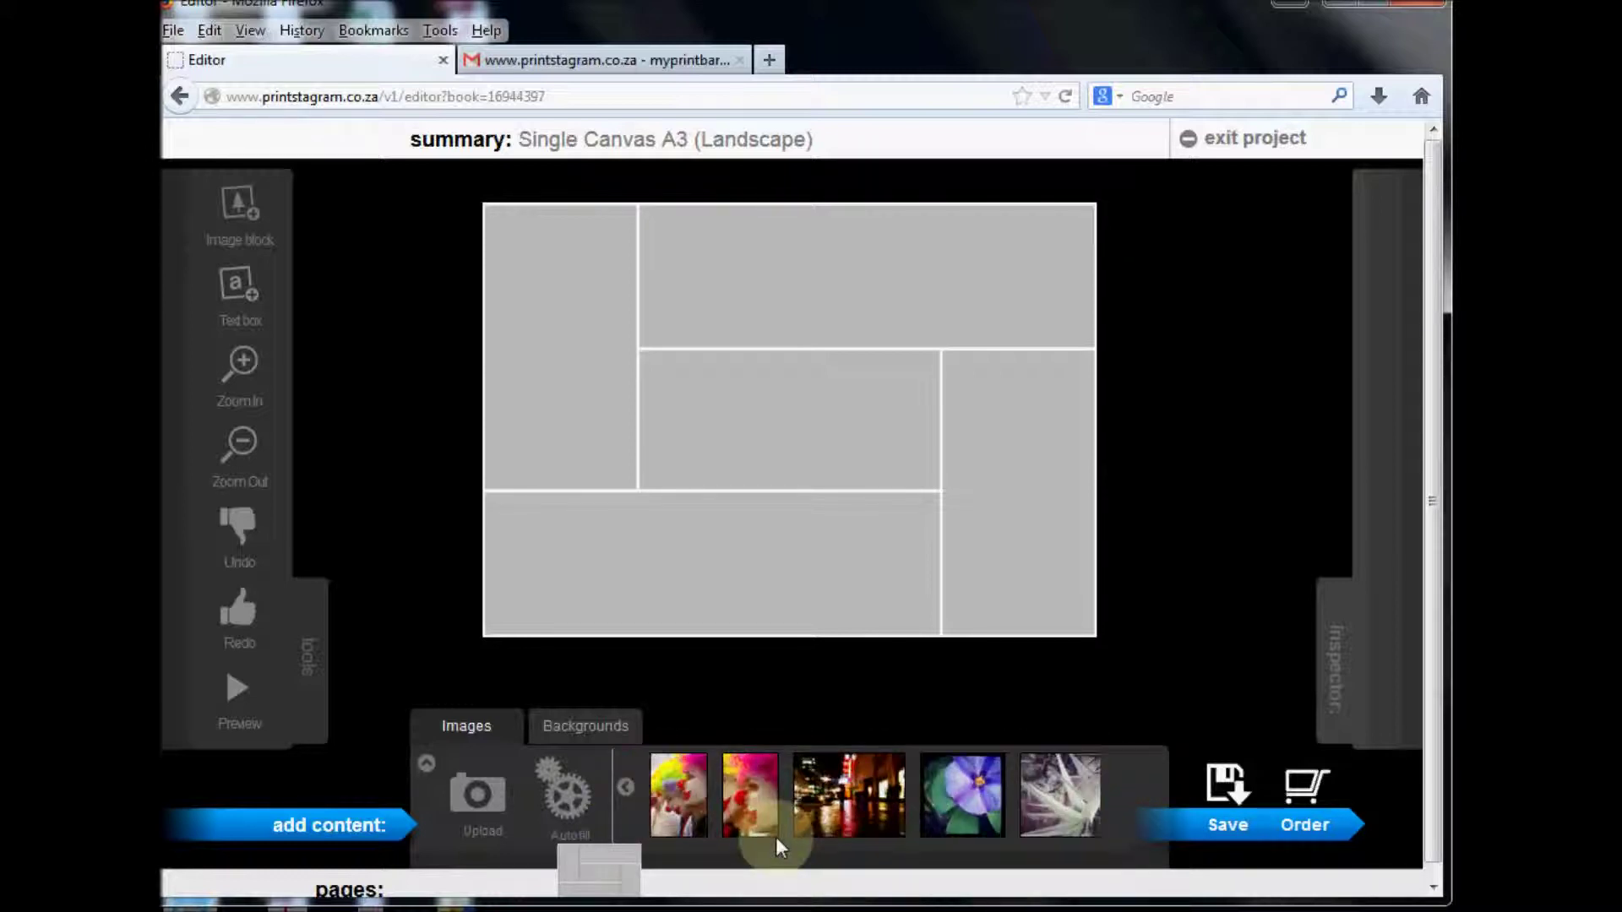
{"action": "left_click_drag", "start_coordinate": [940, 790], "coordinate": [545, 384]}
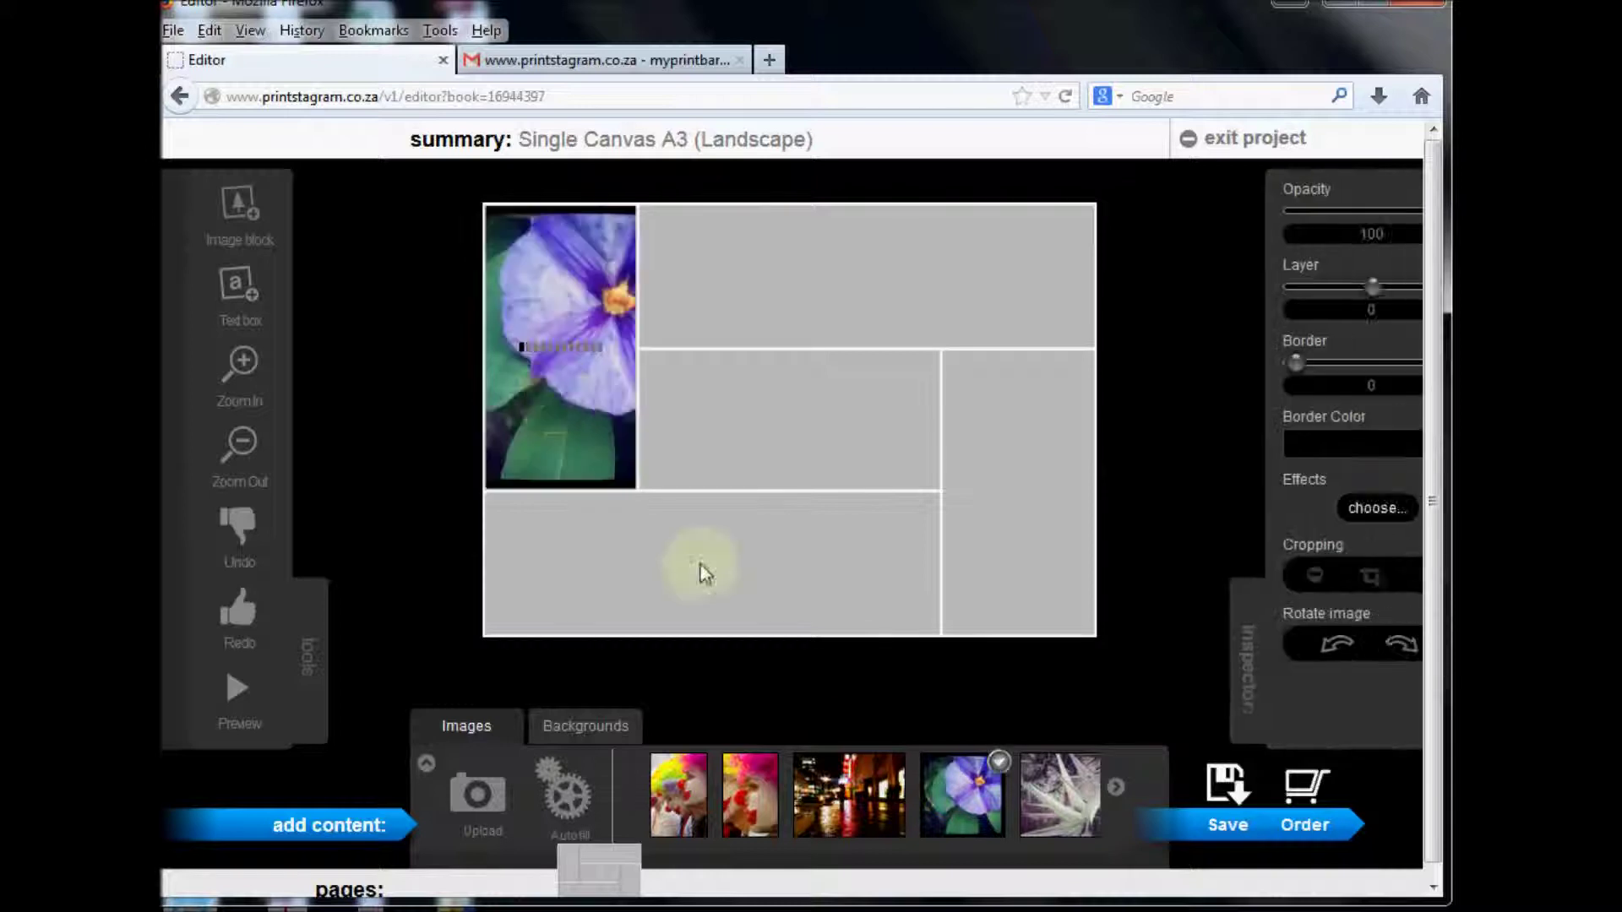
{"action": "left_click_drag", "start_coordinate": [1066, 797], "coordinate": [1005, 482]}
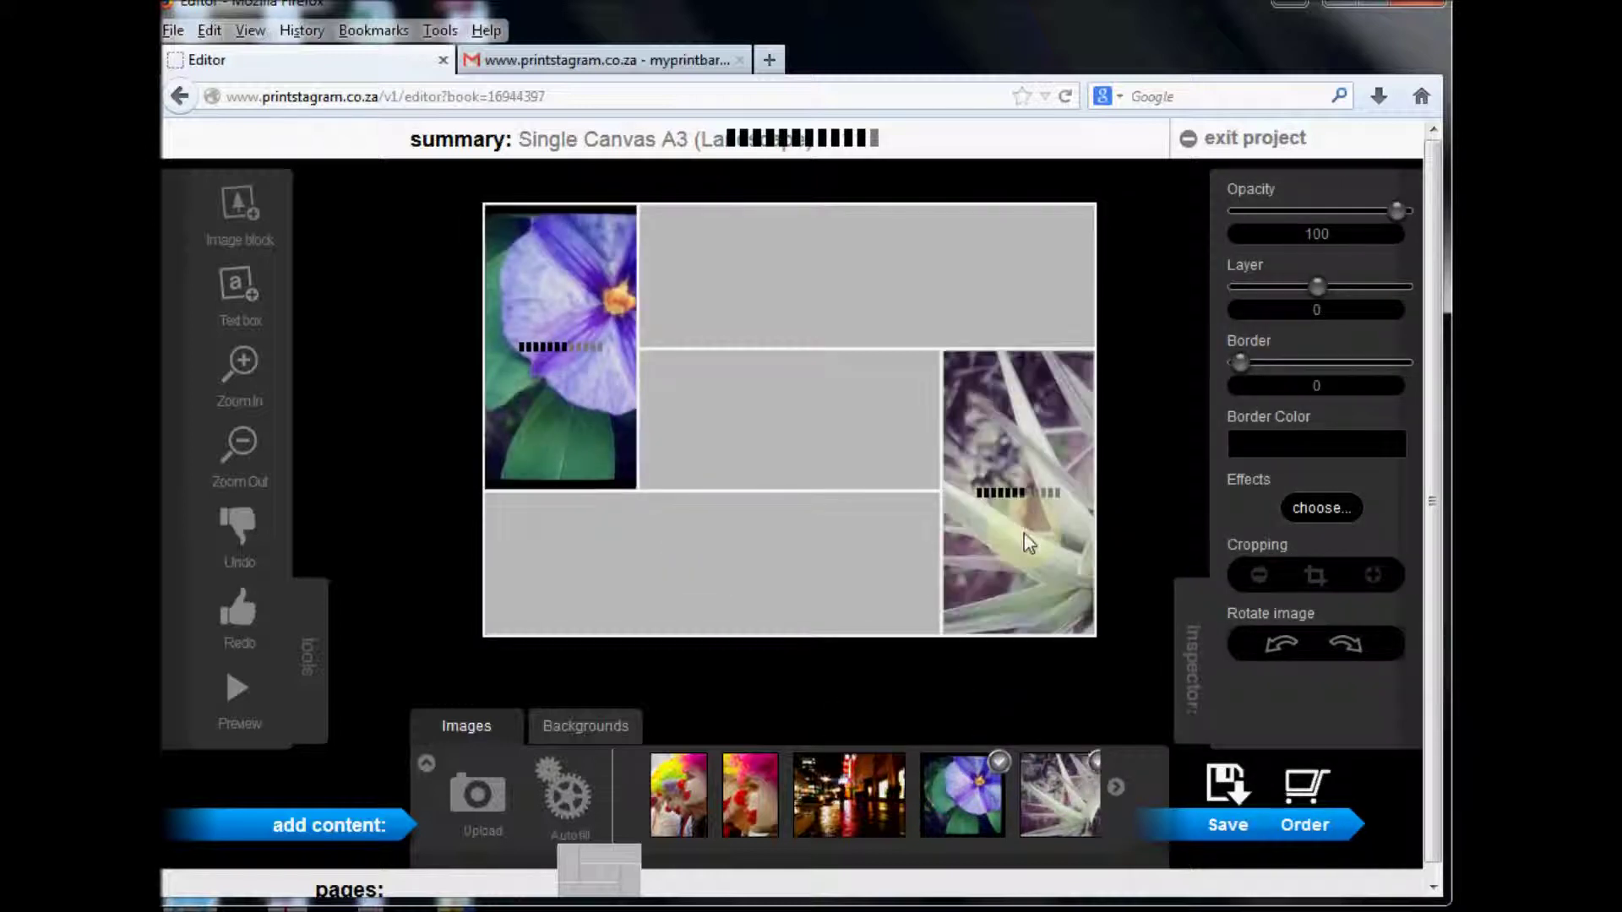
Fill the upper wide block with the passion flower, the centre block with the orange flower and the lower wide block with the pink-flowered garden photo
{"action": "left_click", "coordinate": [1112, 784]}
{"action": "left_click_drag", "start_coordinate": [751, 794], "coordinate": [752, 292]}
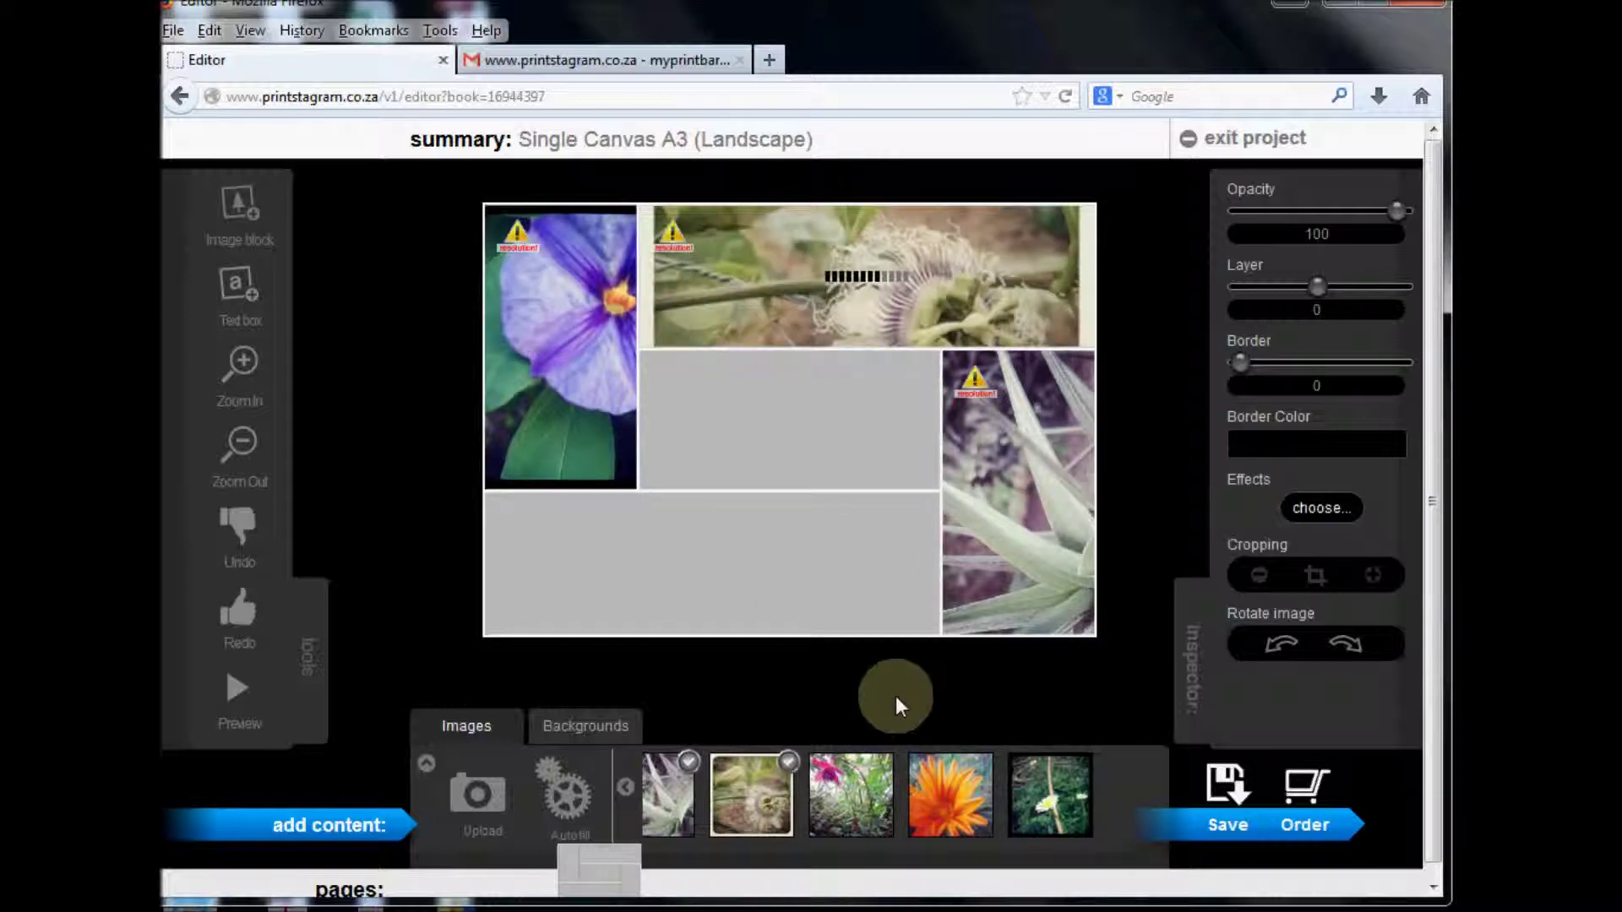
{"action": "left_click_drag", "start_coordinate": [936, 833], "coordinate": [793, 444]}
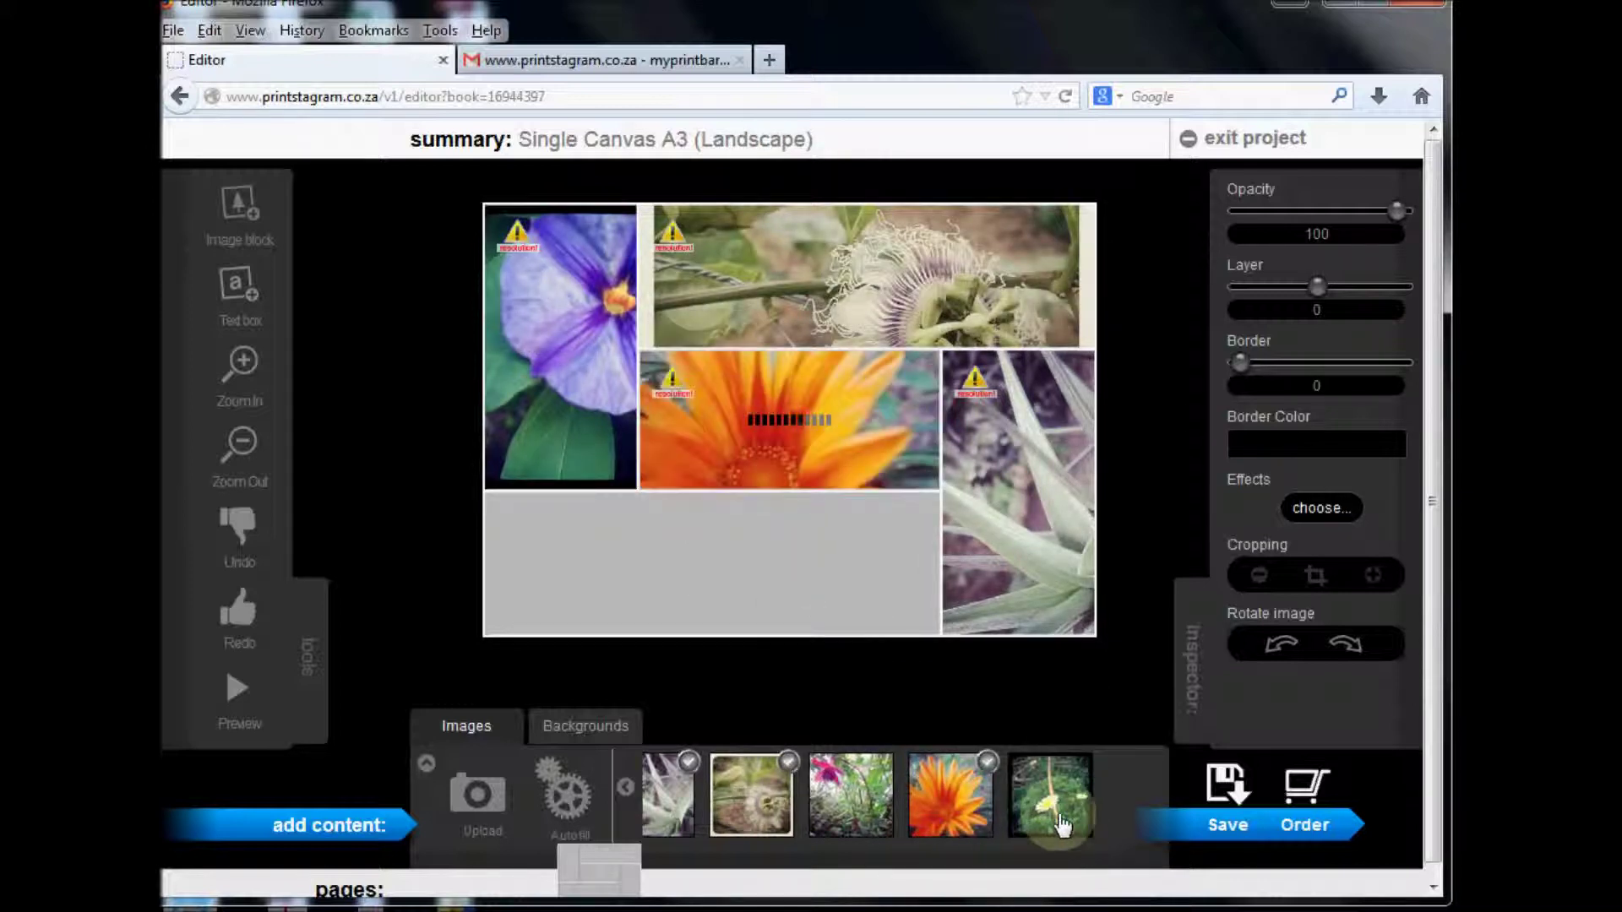
{"action": "left_click_drag", "start_coordinate": [853, 794], "coordinate": [760, 597]}
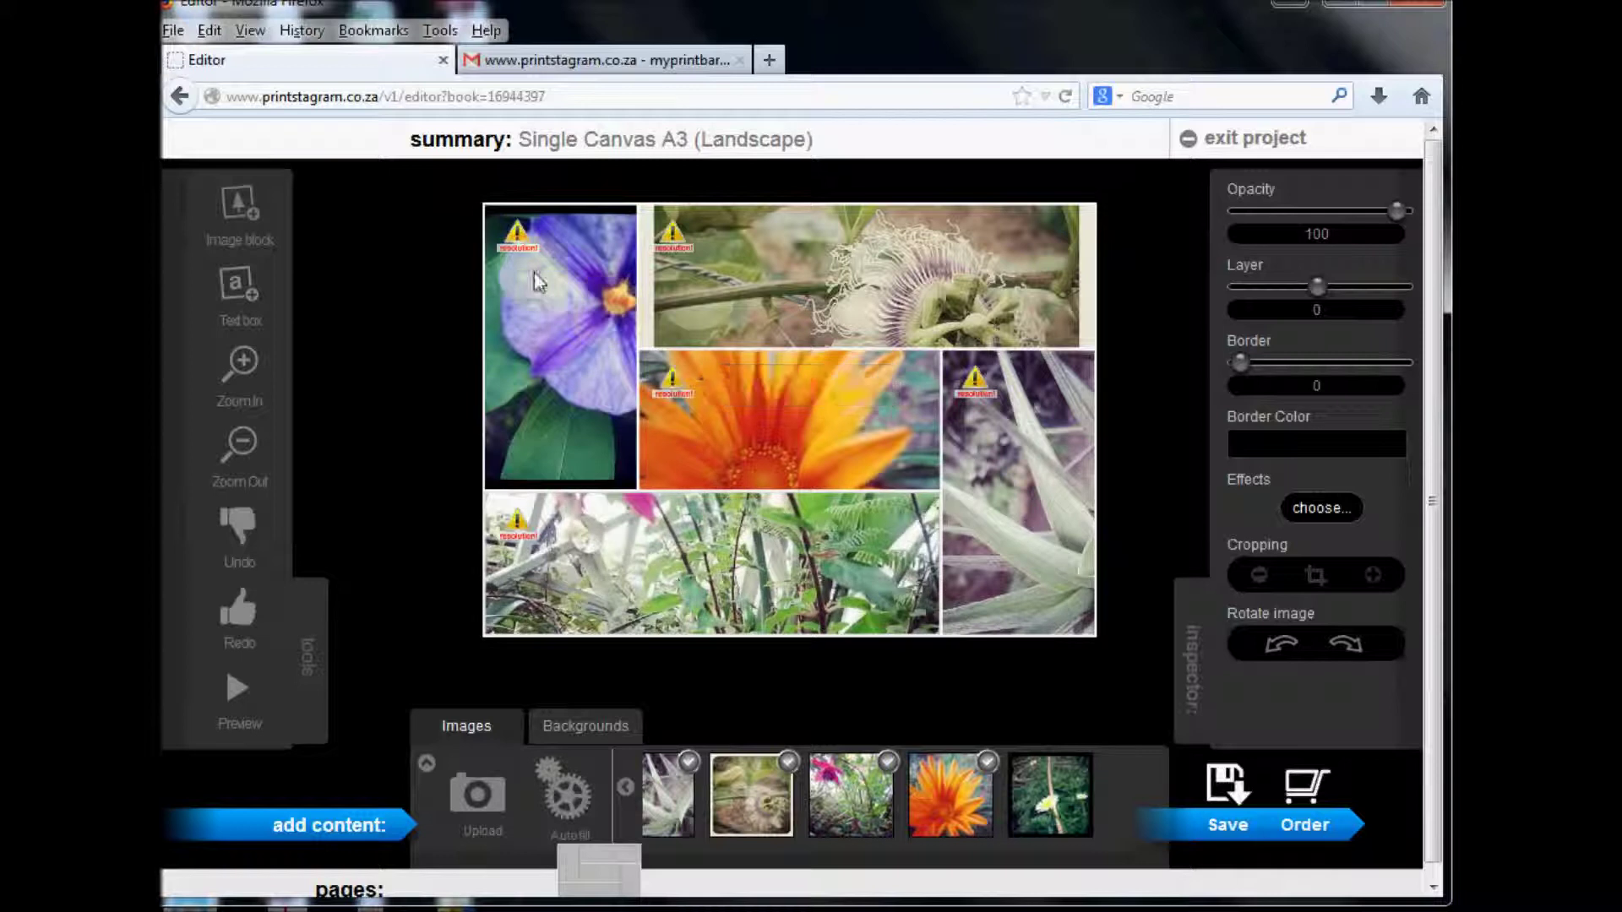
Reposition the passion flower photo within its crop to show the whole bloom, and shift the spiky plant photo within its own block
{"action": "mouse_move", "coordinate": [519, 247]}
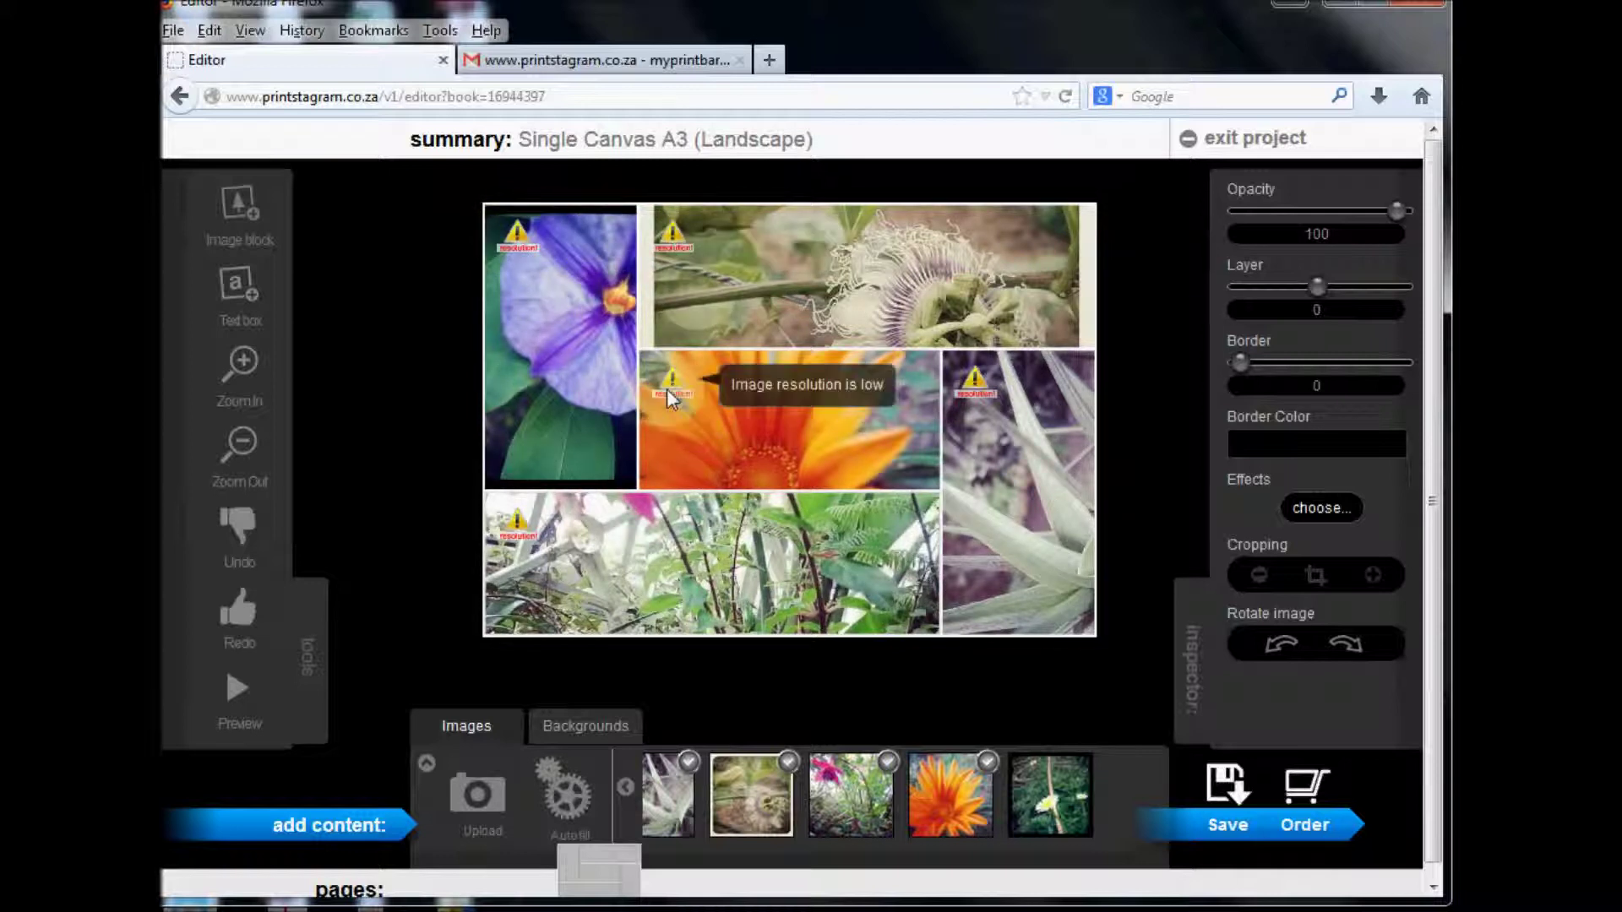
{"action": "mouse_move", "coordinate": [986, 389]}
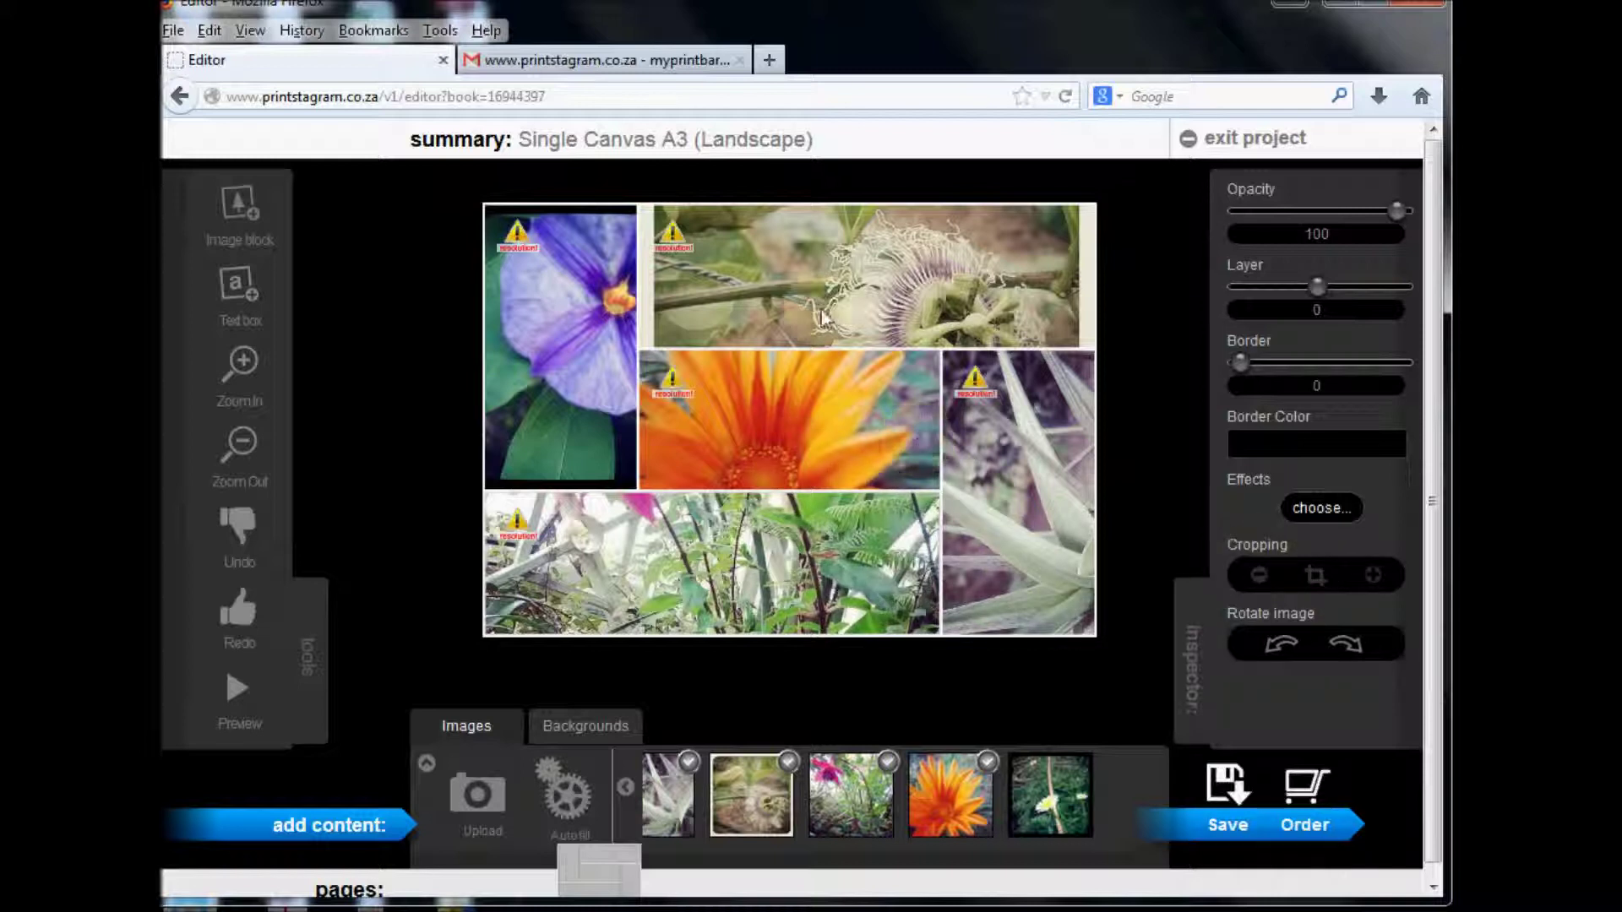
{"action": "left_click", "coordinate": [1315, 575]}
{"action": "left_click_drag", "start_coordinate": [936, 285], "coordinate": [915, 253]}
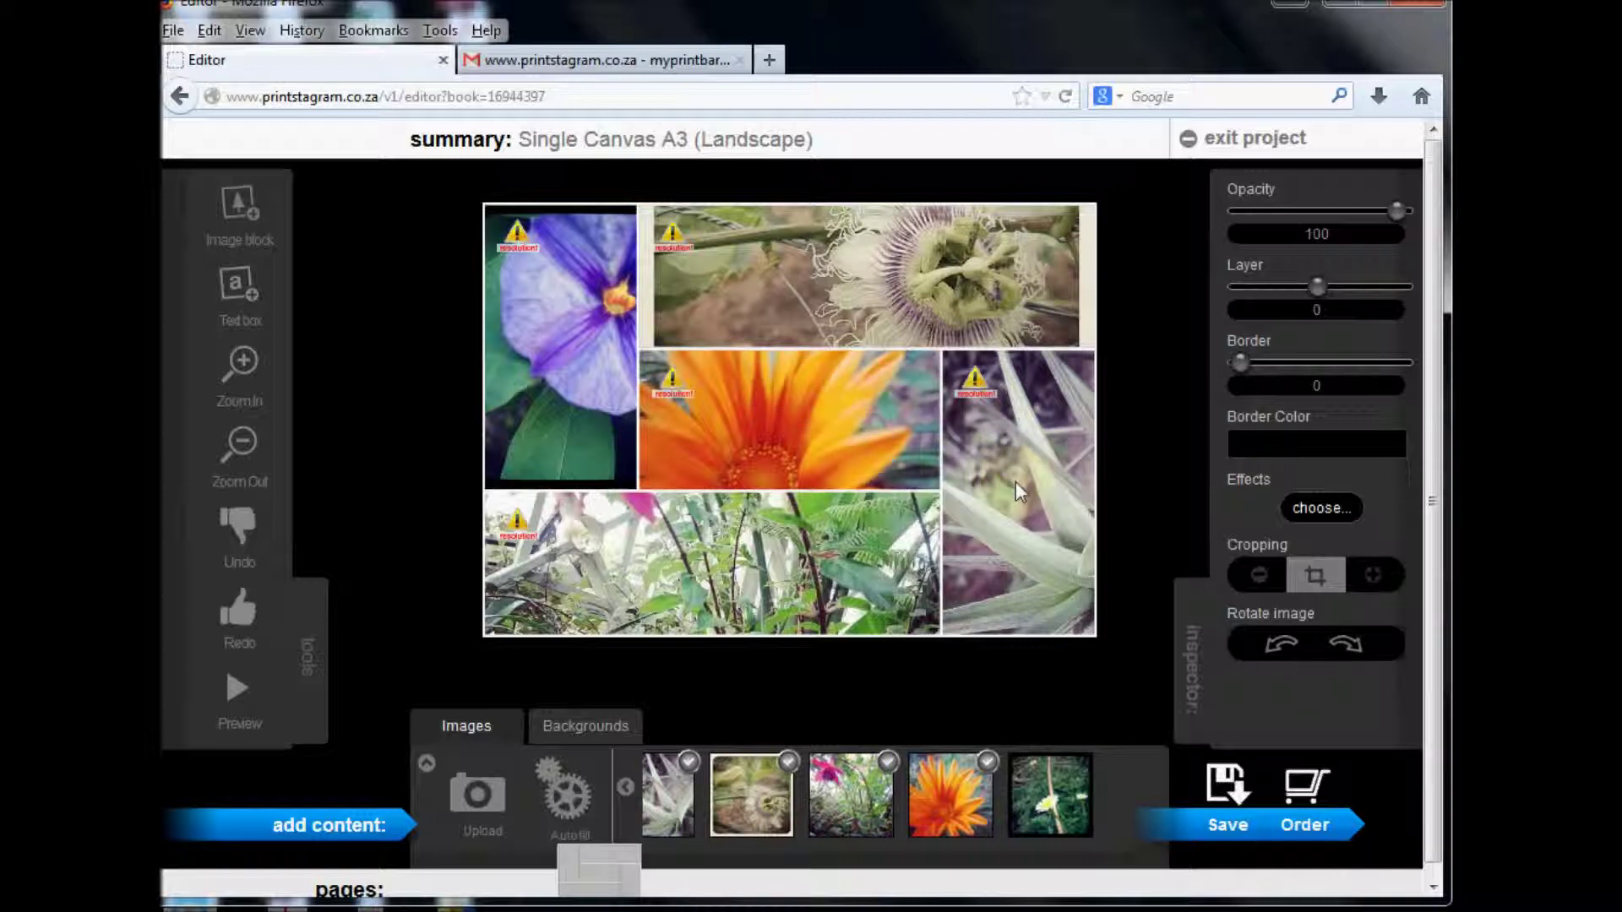
{"action": "left_click", "coordinate": [1305, 579]}
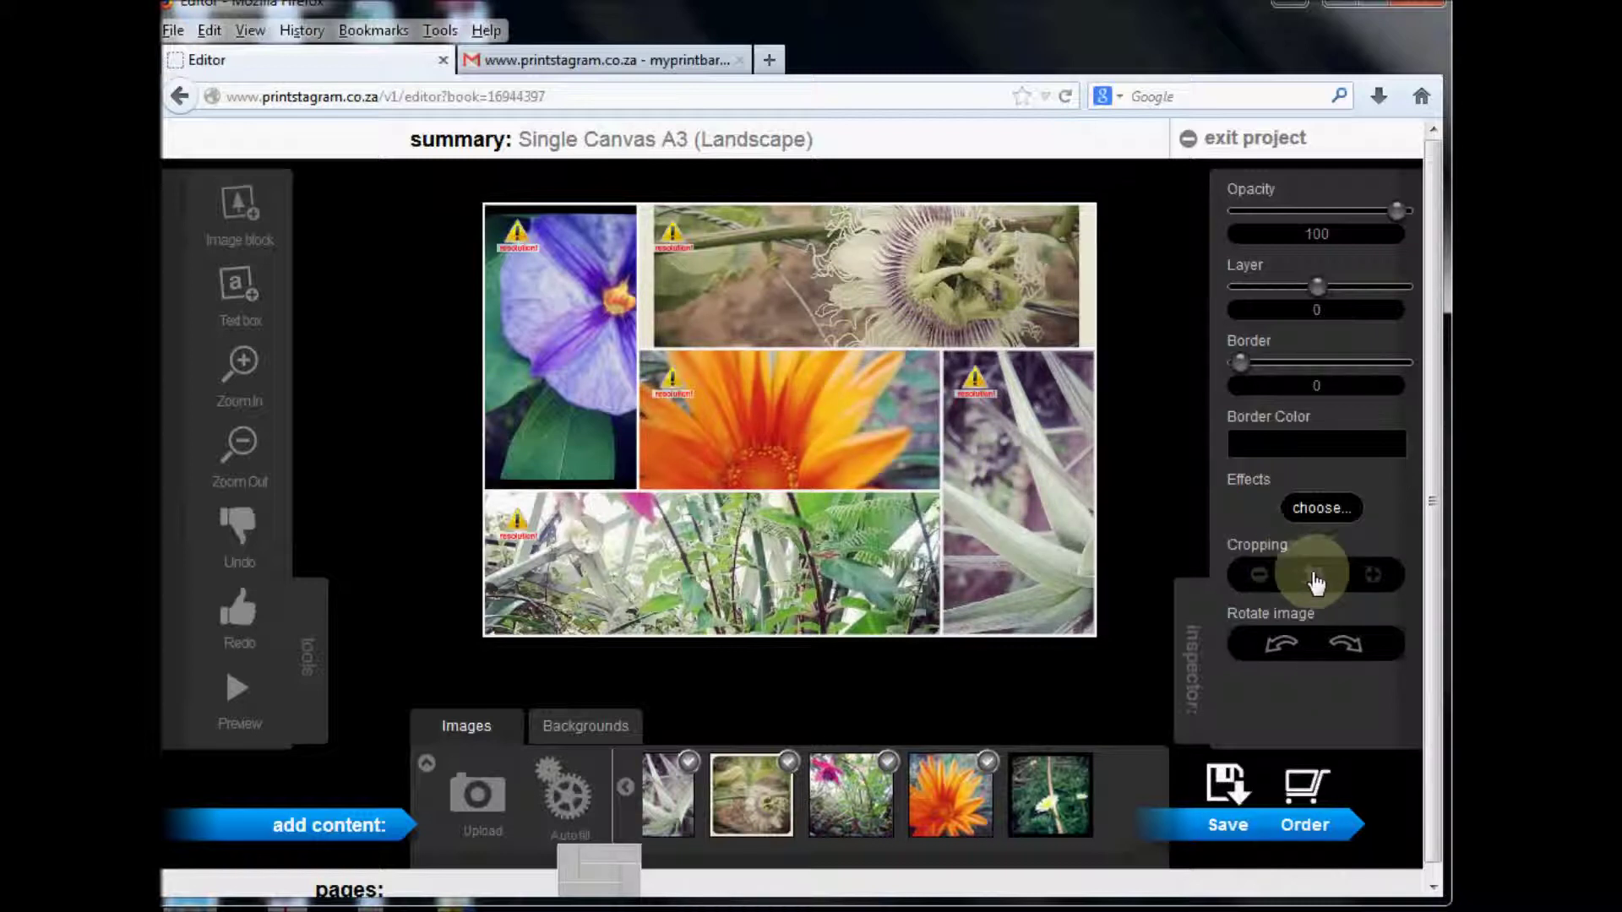
{"action": "left_click_drag", "start_coordinate": [1022, 507], "coordinate": [1144, 562]}
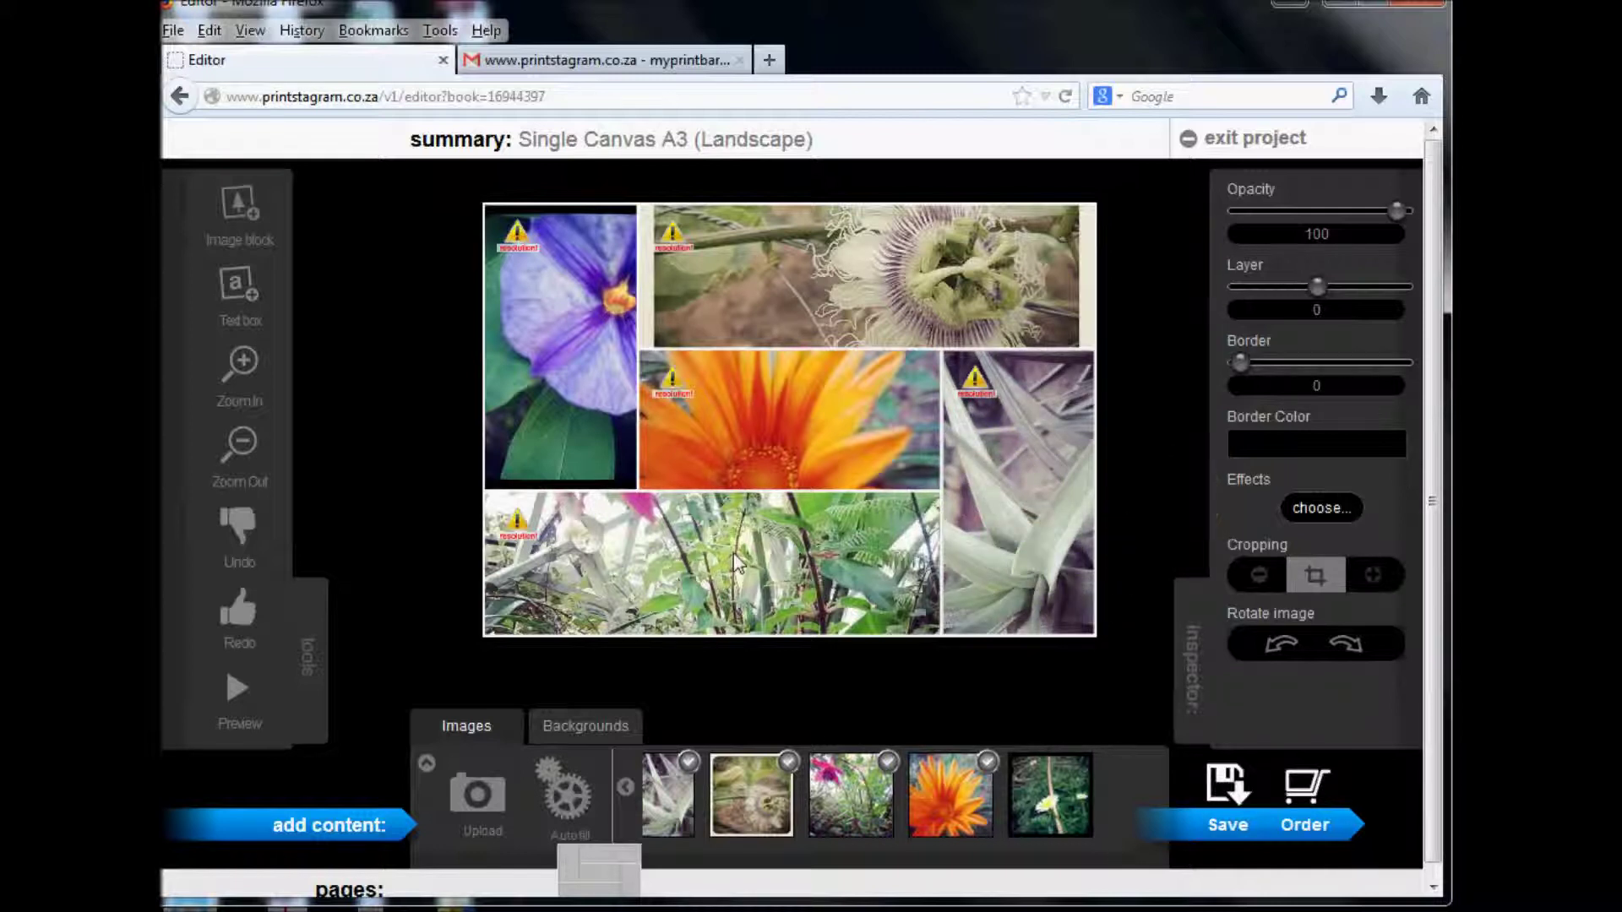
Reposition the crops of the lower wide photo and the centre photo so the pink bloom and the orange flower's middle are in frame
{"action": "left_click_drag", "start_coordinate": [781, 587], "coordinate": [674, 585]}
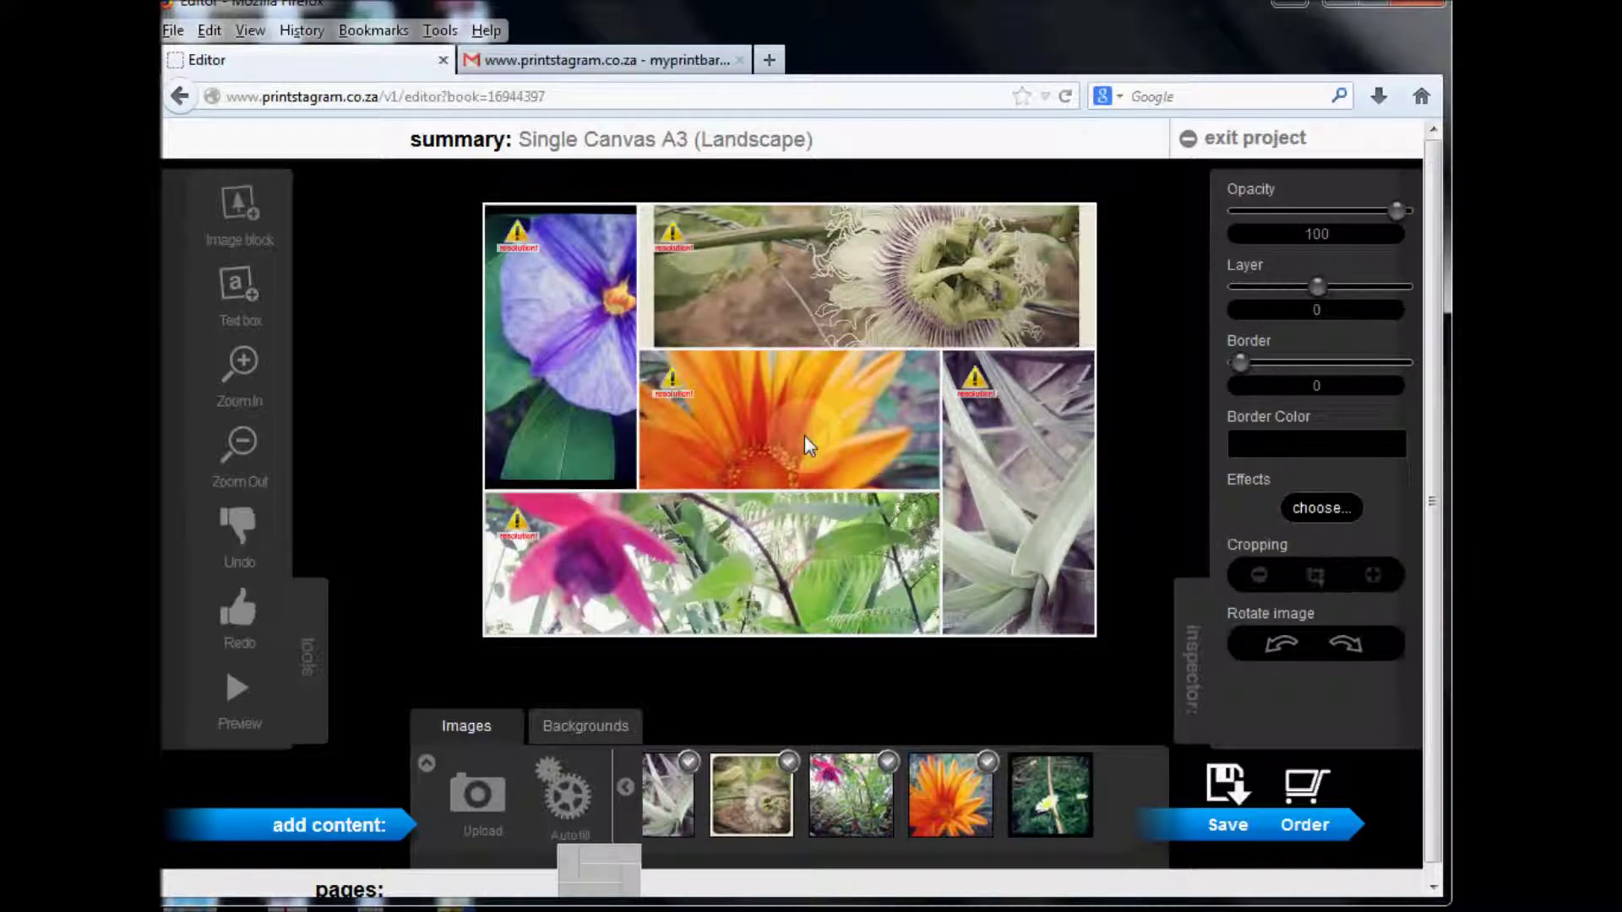
{"action": "mouse_move", "coordinate": [818, 415]}
{"action": "left_mouse_down"}
{"action": "mouse_move", "coordinate": [798, 397]}
{"action": "mouse_move", "coordinate": [797, 419]}
{"action": "mouse_move", "coordinate": [801, 397]}
{"action": "left_mouse_up"}
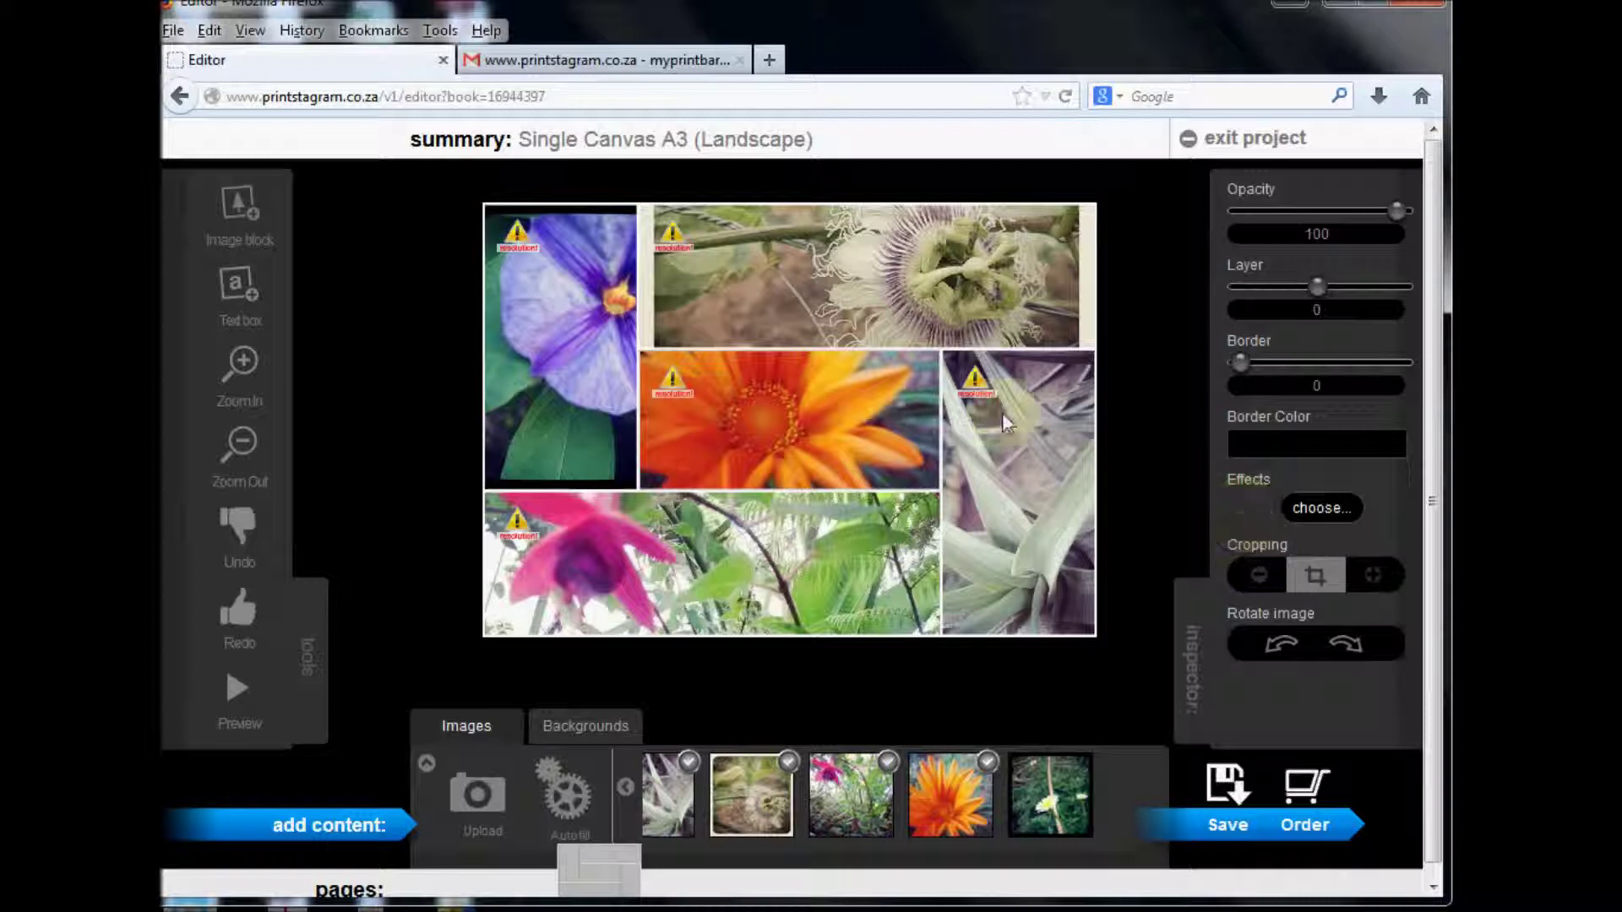
{"action": "left_click", "coordinate": [1288, 578]}
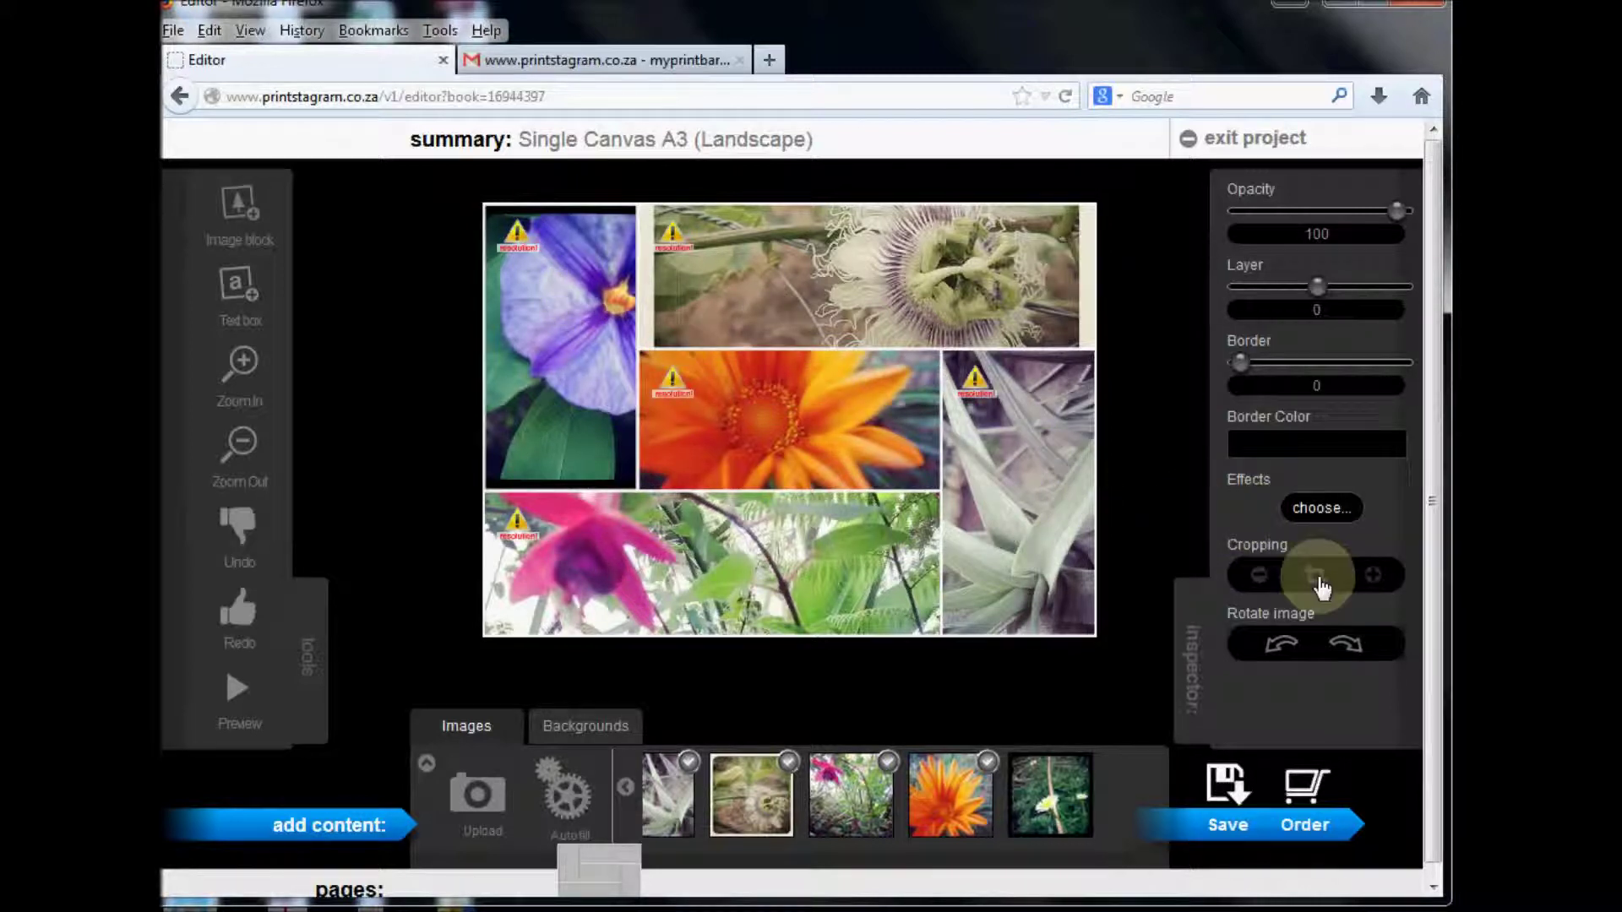
Centre the purple flower within its tall block by shifting the crop, and apply the sepia effect to it
{"action": "left_click", "coordinate": [1318, 577]}
{"action": "left_click_drag", "start_coordinate": [597, 318], "coordinate": [552, 332]}
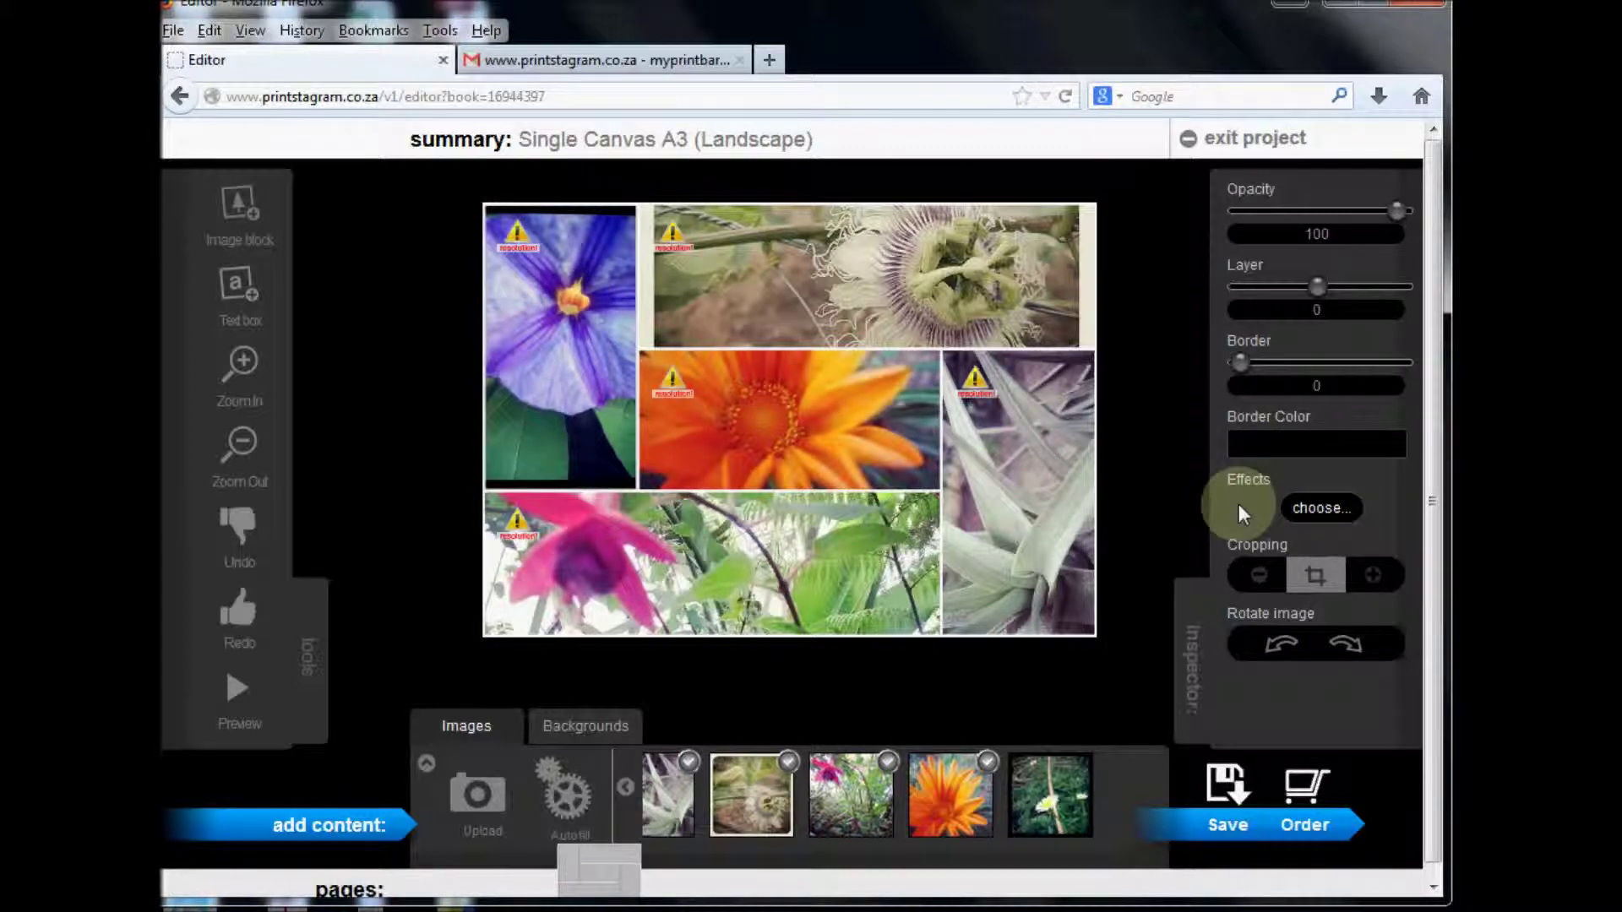
{"action": "left_click", "coordinate": [1323, 508]}
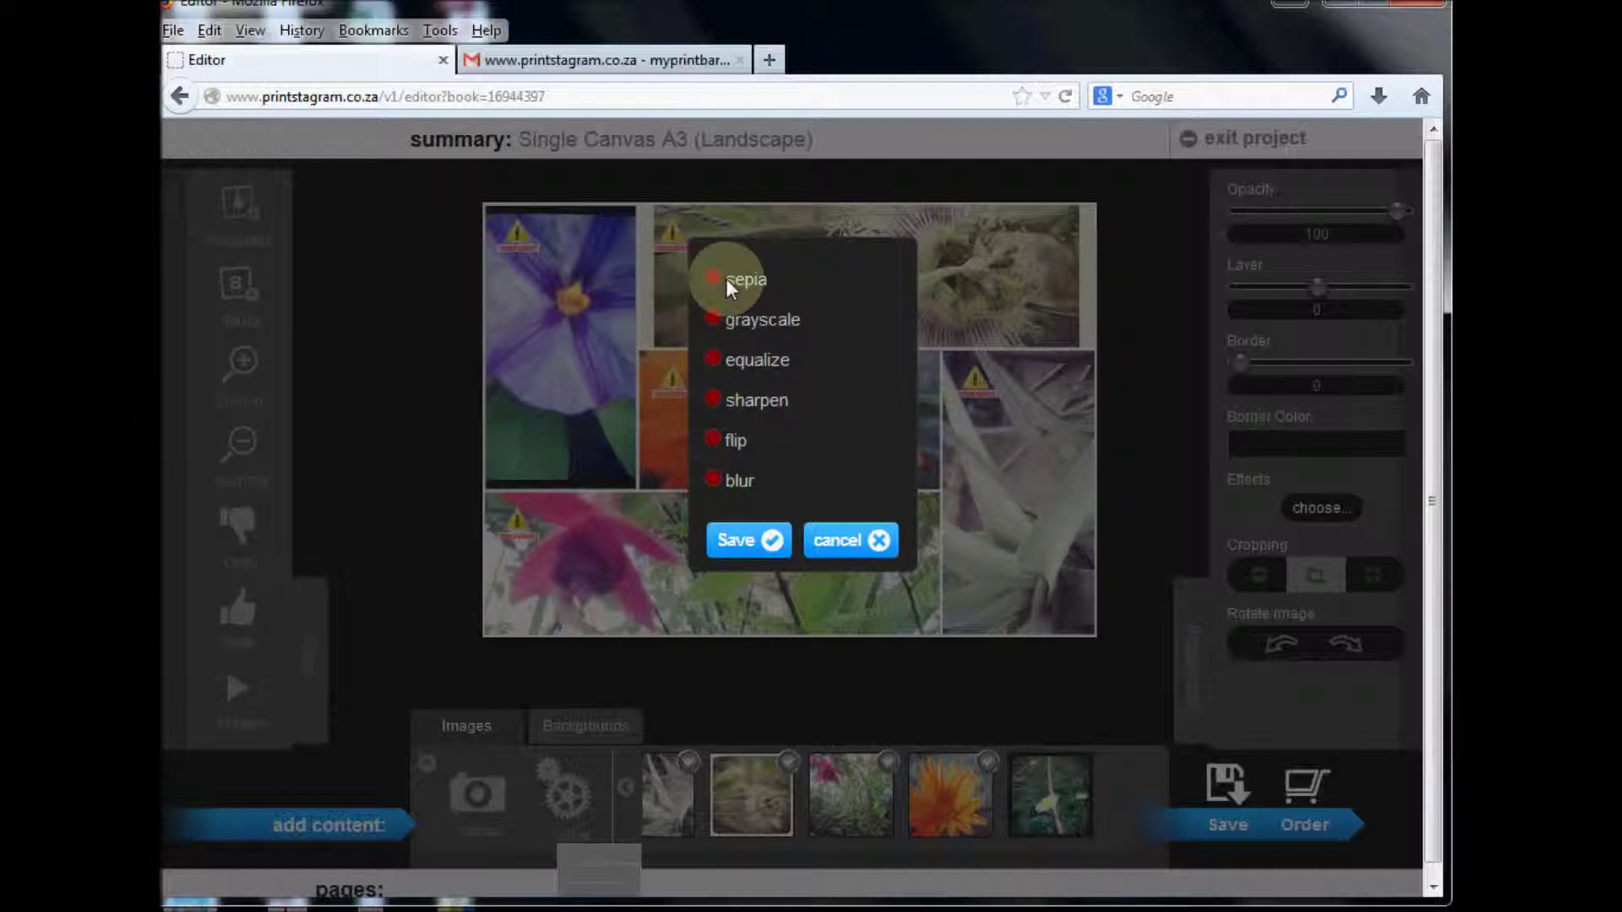
{"action": "left_click", "coordinate": [775, 542]}
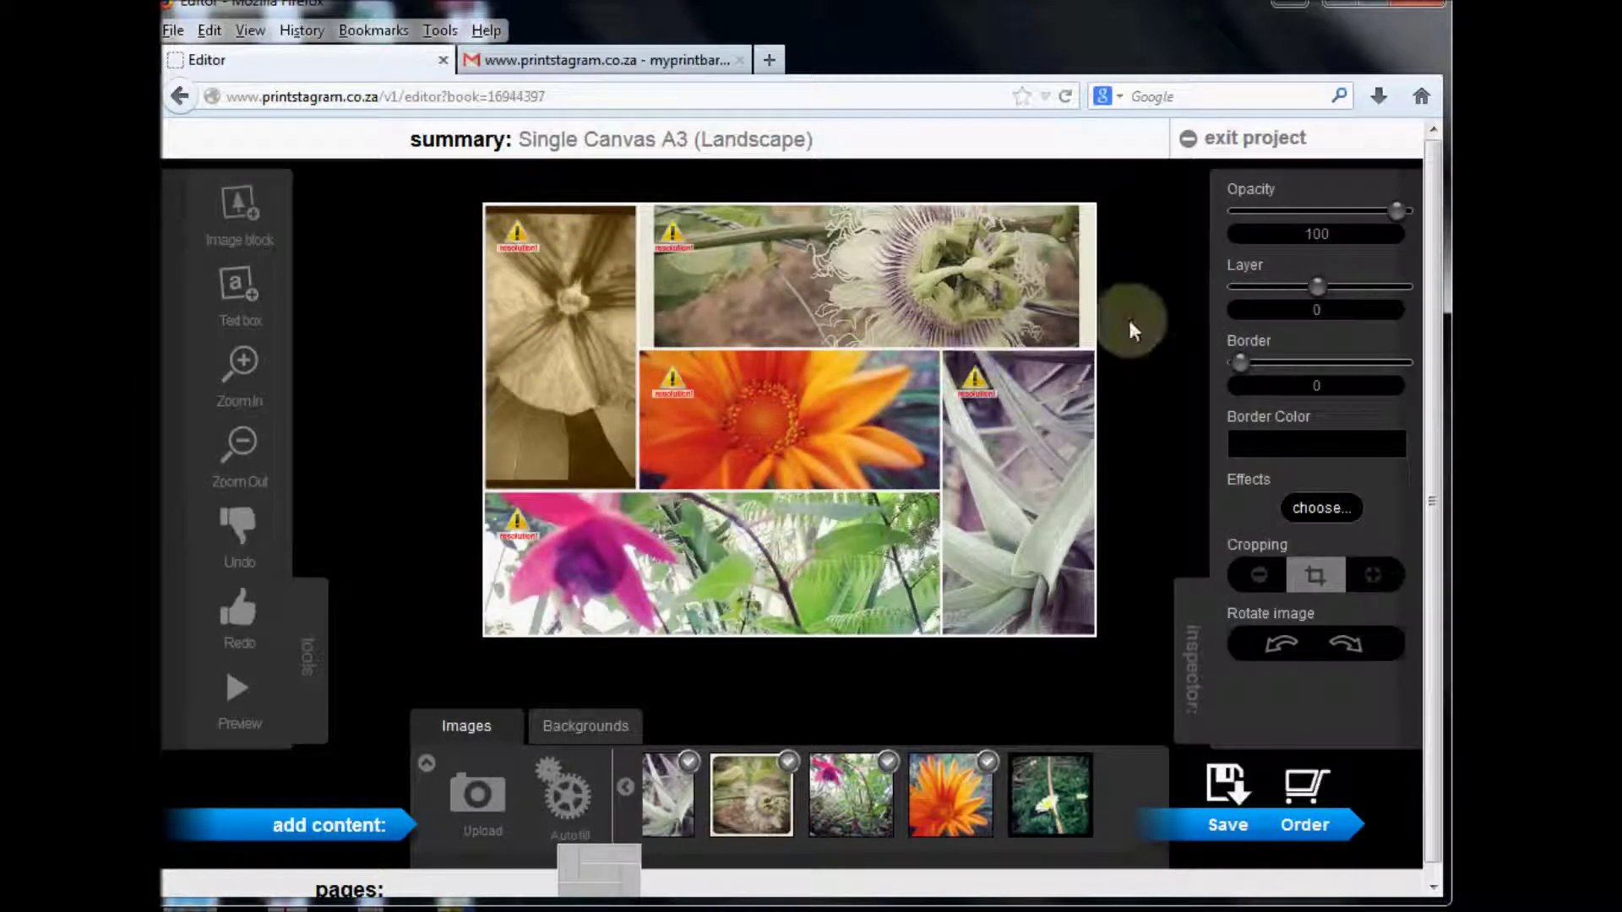
Set the border color of the sepia flower photo to bright red
{"action": "left_click", "coordinate": [1280, 457]}
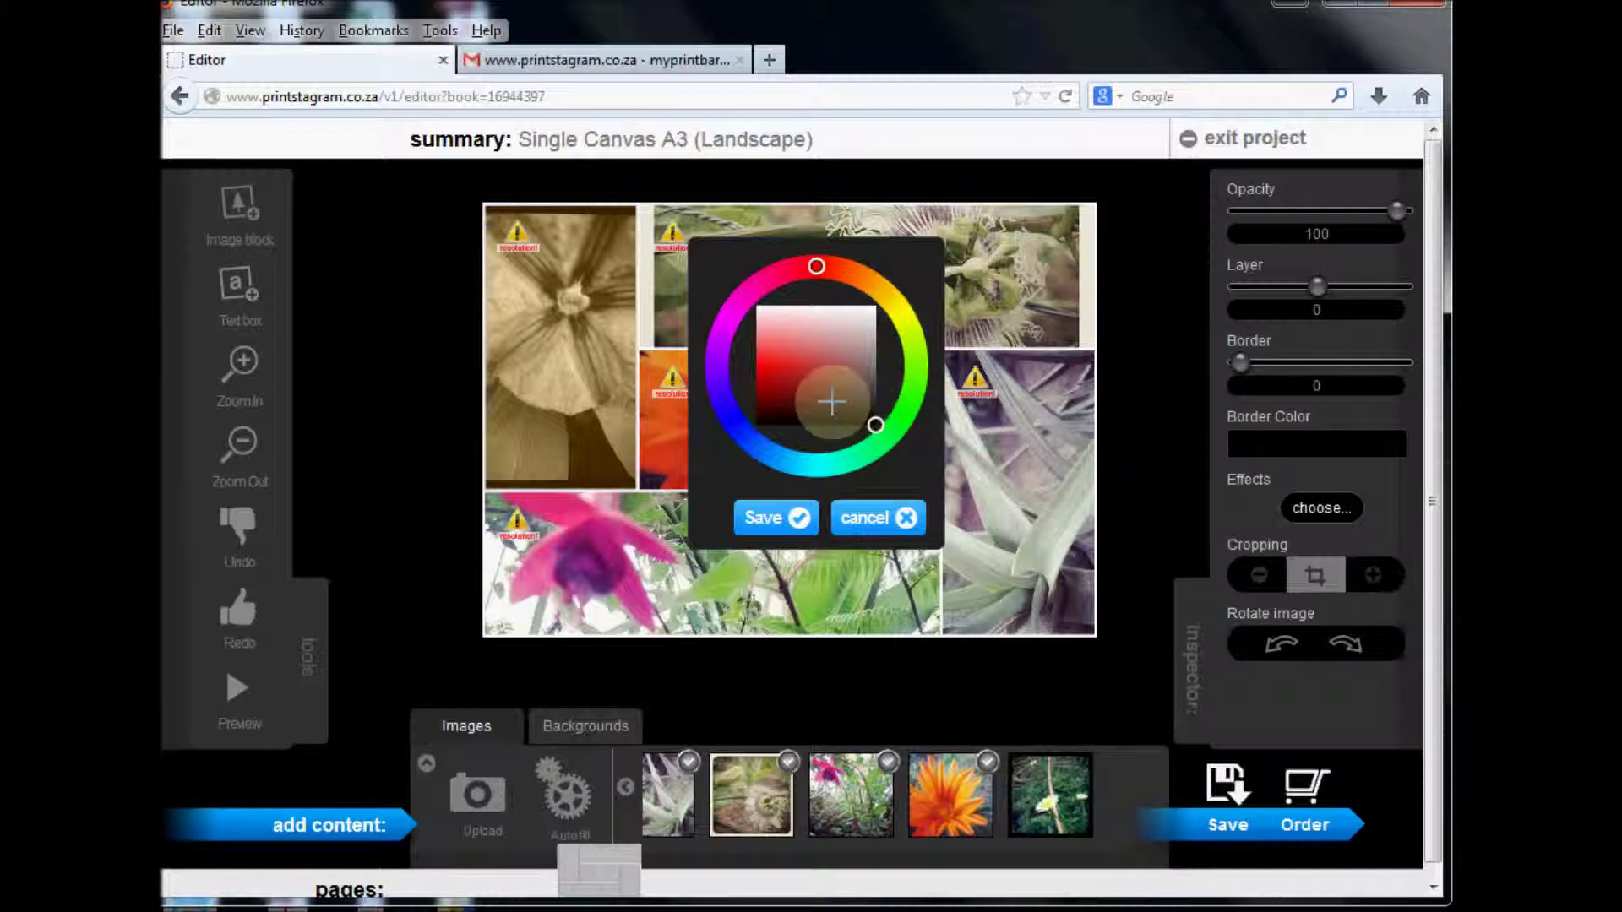
{"action": "left_click_drag", "start_coordinate": [832, 401], "coordinate": [774, 366]}
{"action": "left_click", "coordinate": [799, 518]}
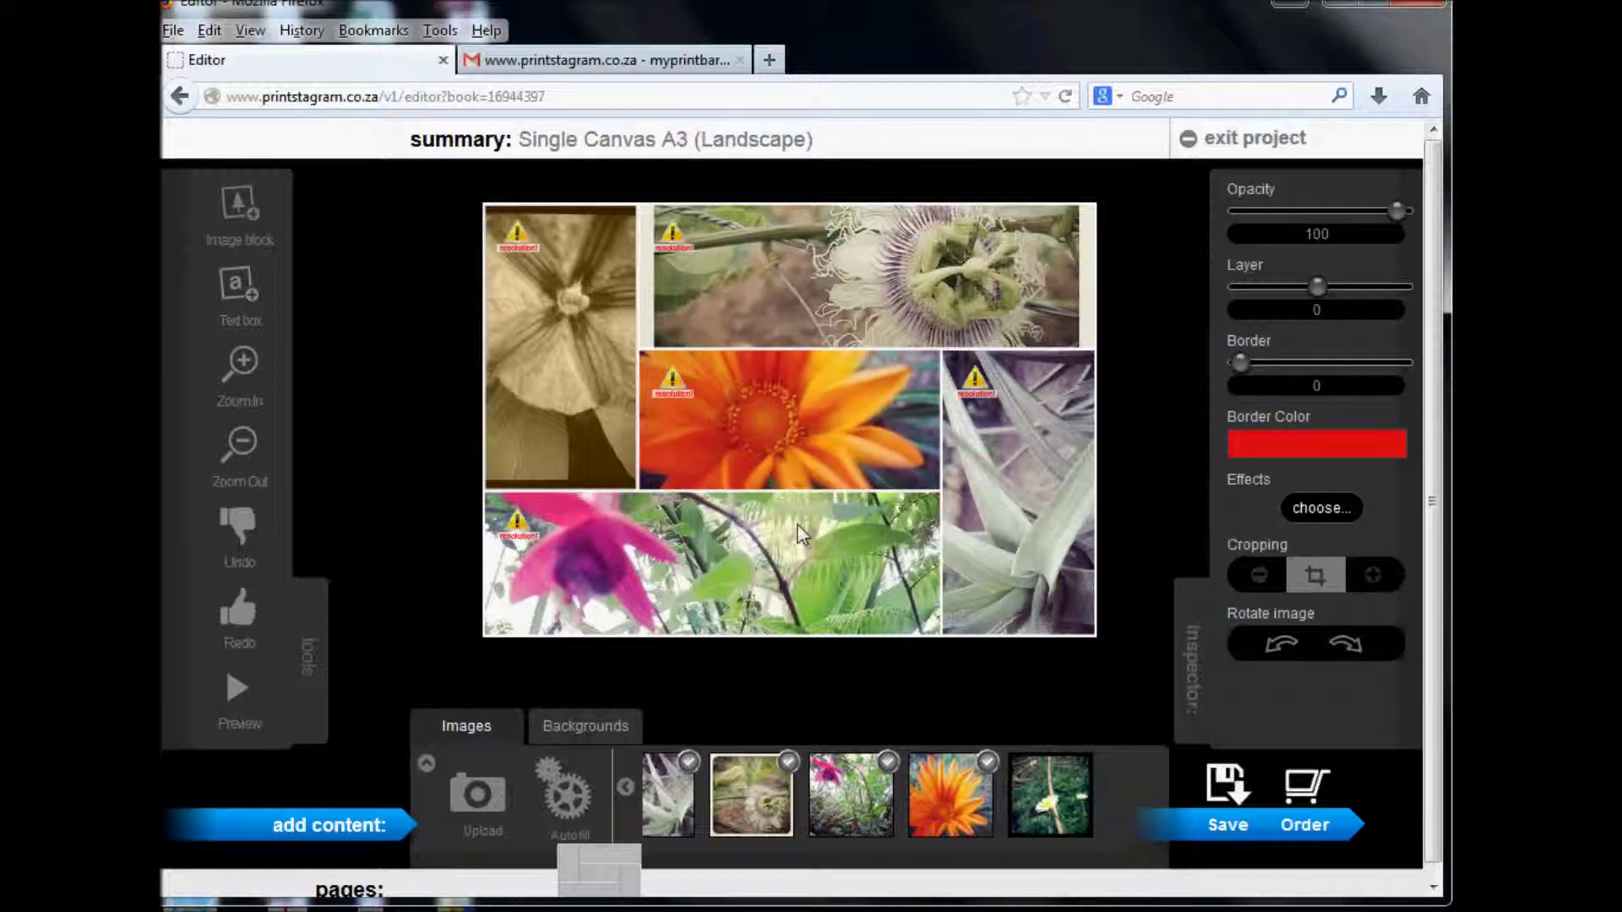
Try adjusting the sepia flower photo's border width and set its opacity to 53
{"action": "left_click_drag", "start_coordinate": [588, 316], "coordinate": [557, 241]}
{"action": "mouse_move", "coordinate": [1239, 364]}
{"action": "left_mouse_down"}
{"action": "mouse_move", "coordinate": [1390, 366]}
{"action": "mouse_move", "coordinate": [1257, 370]}
{"action": "mouse_move", "coordinate": [1379, 366]}
{"action": "mouse_move", "coordinate": [1178, 350]}
{"action": "mouse_move", "coordinate": [1216, 359]}
{"action": "left_mouse_up"}
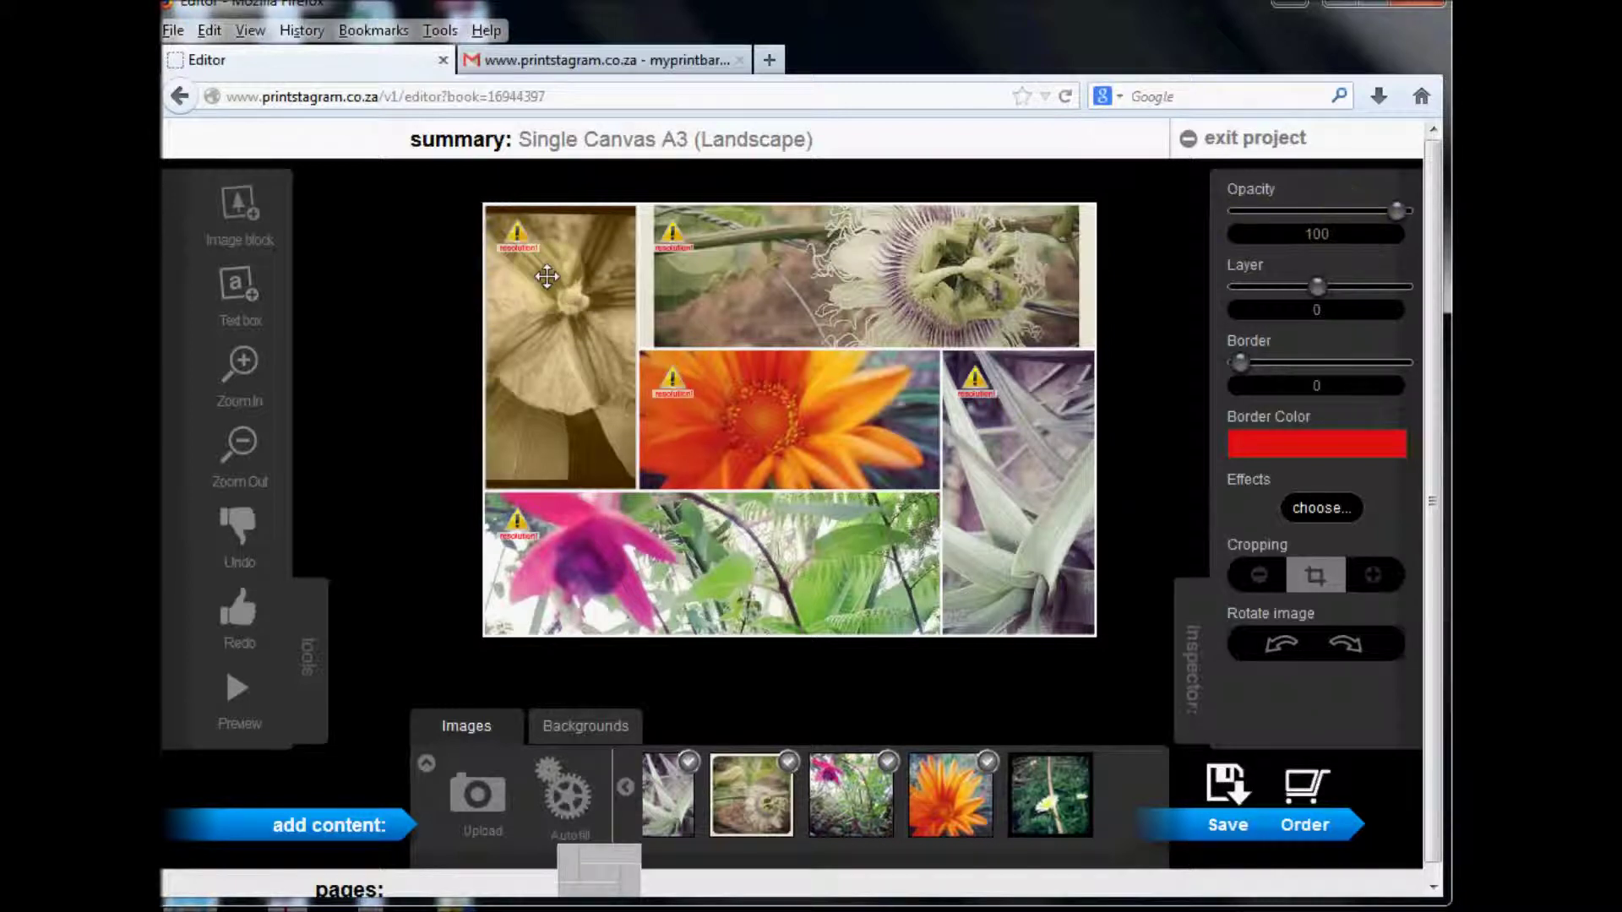
{"action": "left_click_drag", "start_coordinate": [1380, 210], "coordinate": [1305, 213]}
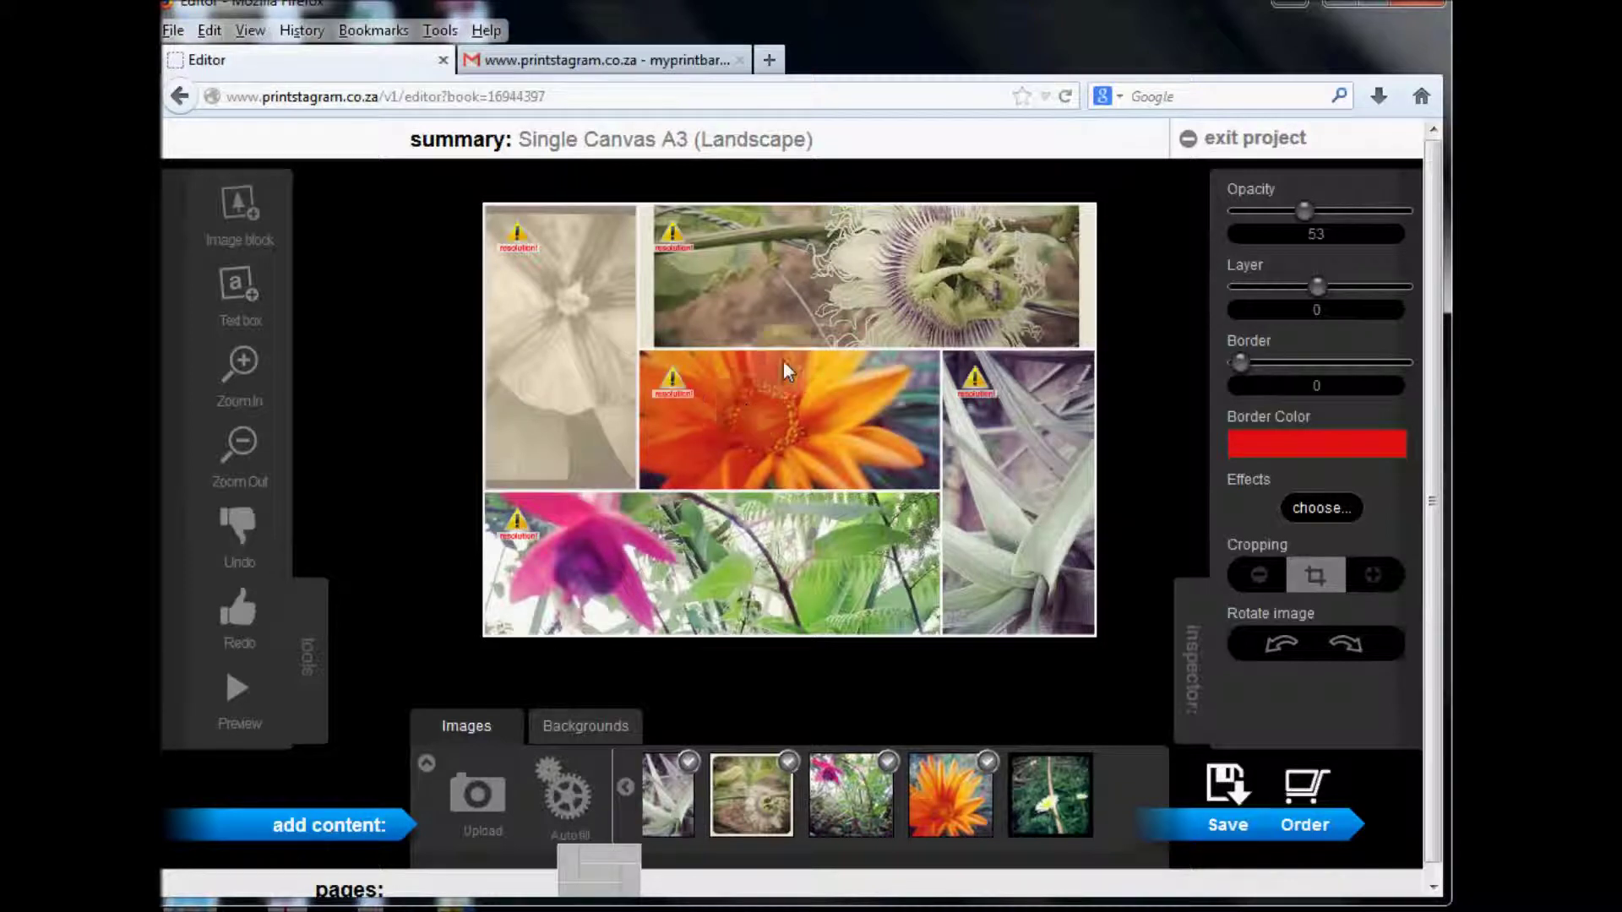
Apply the grayscale effect to the orange flower photo in the centre block
{"action": "left_click", "coordinate": [795, 408]}
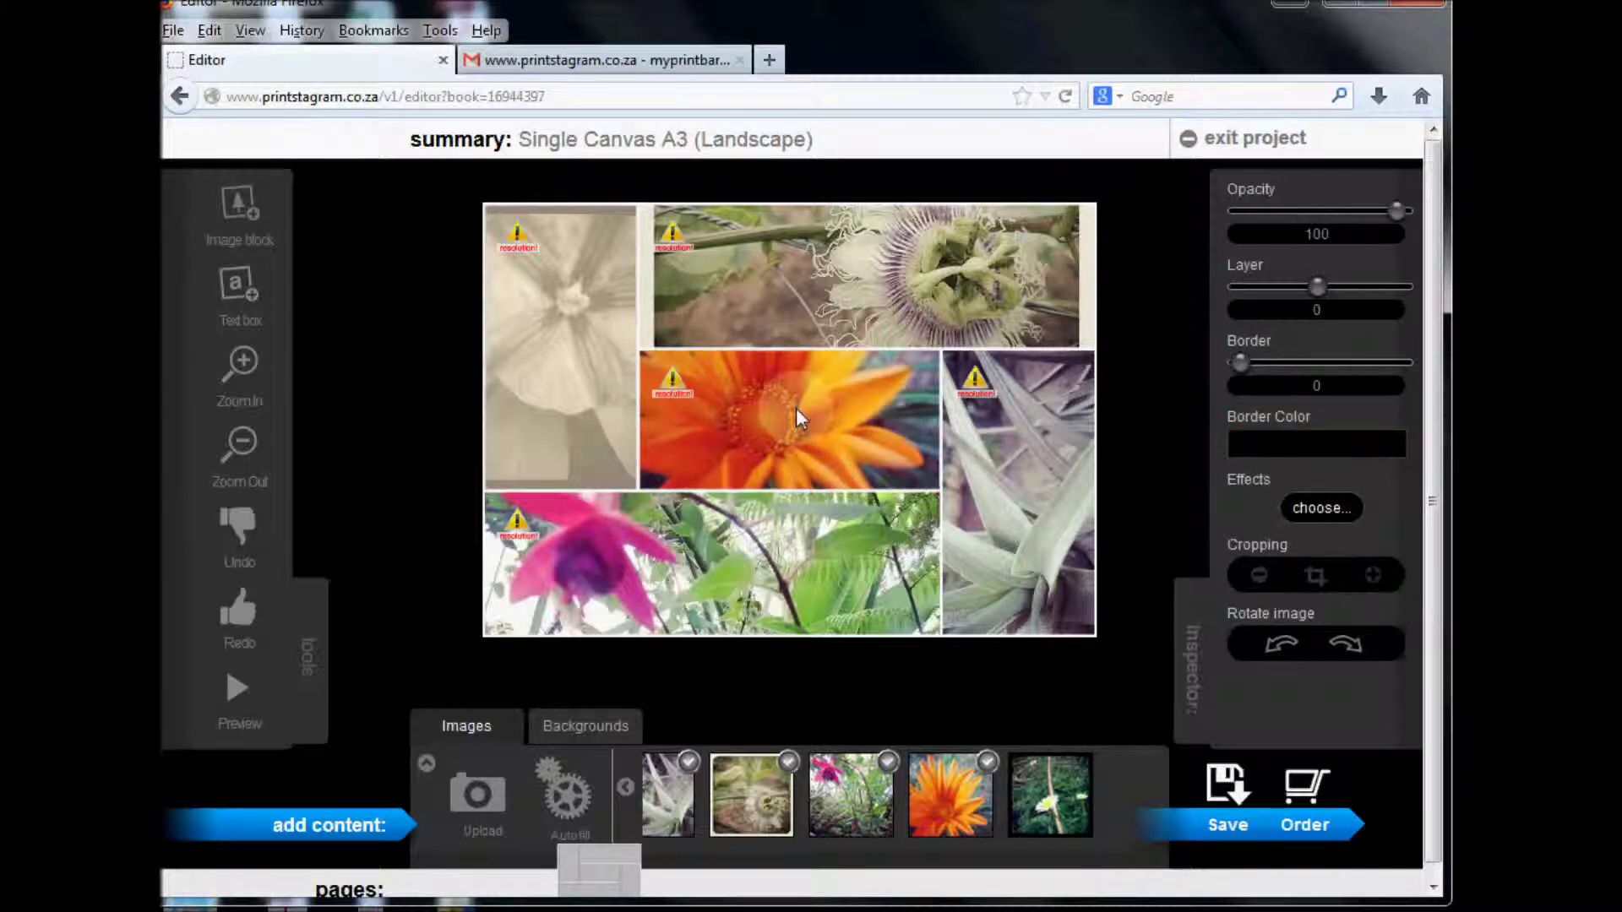
{"action": "left_click", "coordinate": [1317, 512]}
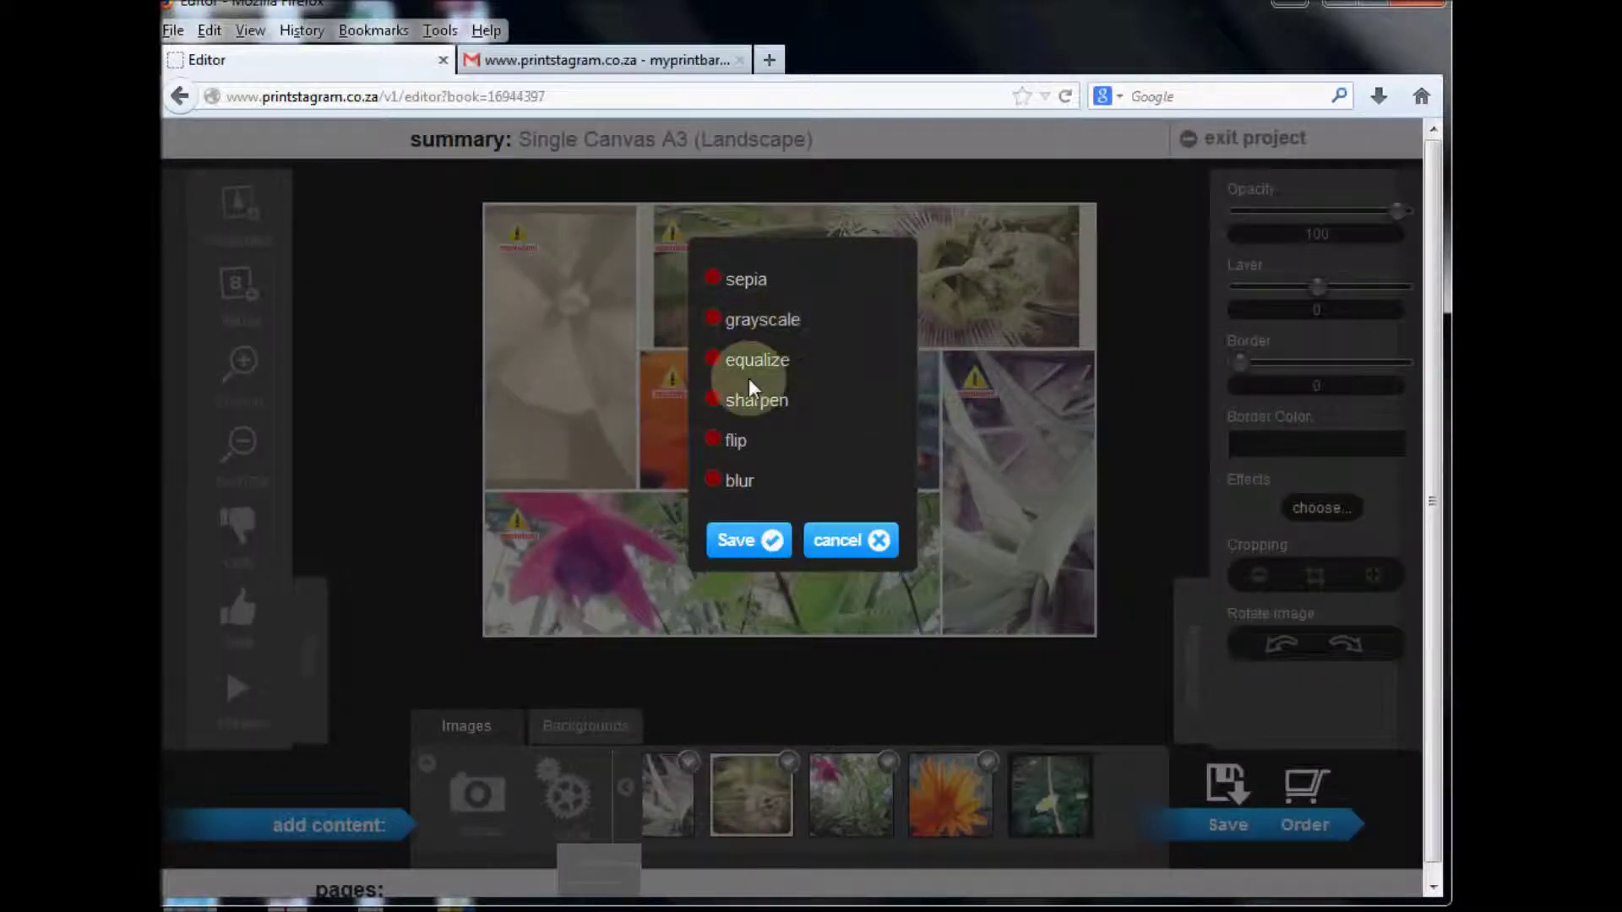
{"action": "left_click", "coordinate": [714, 322]}
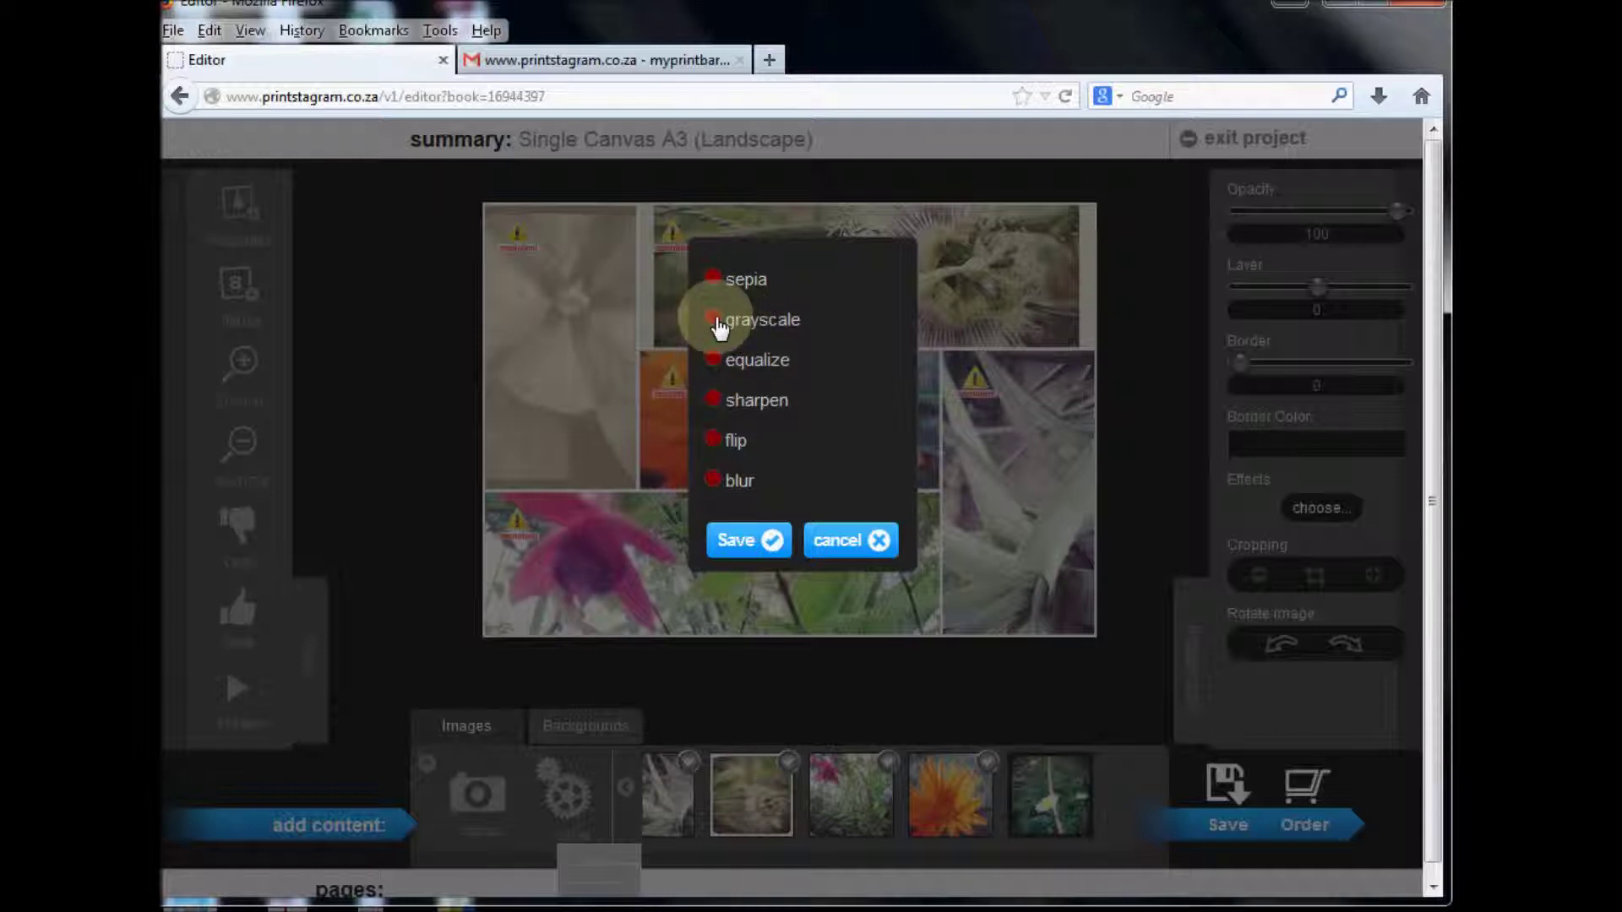
{"action": "left_click", "coordinate": [714, 321]}
{"action": "left_click", "coordinate": [747, 539]}
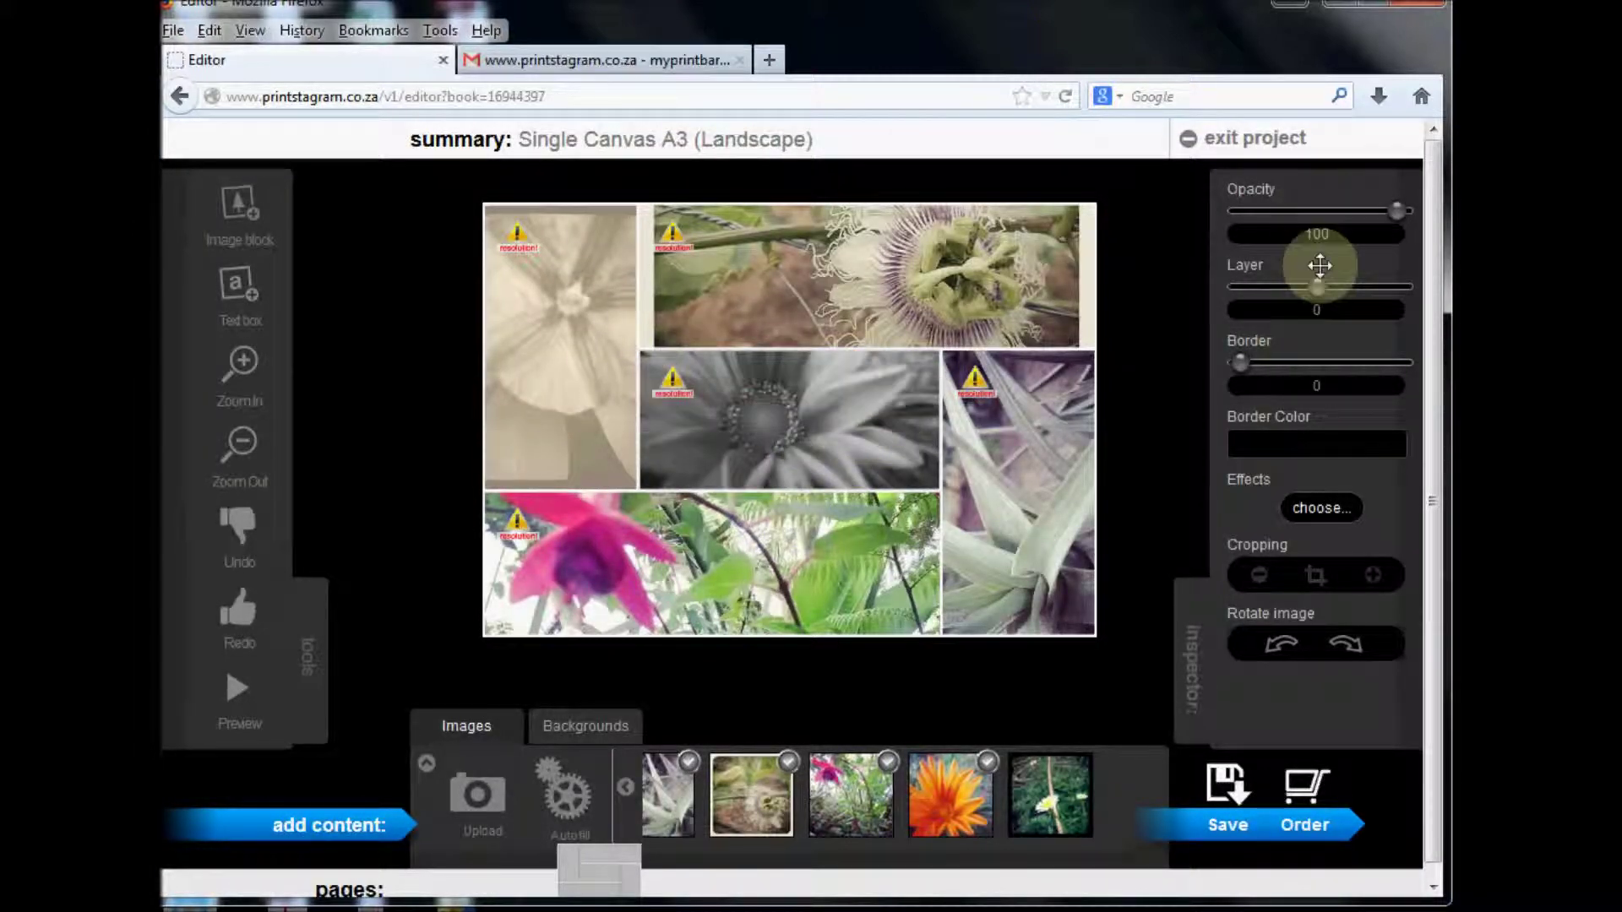
Remove the grayscale effect from the centre flower photo
{"action": "left_click", "coordinate": [1316, 509]}
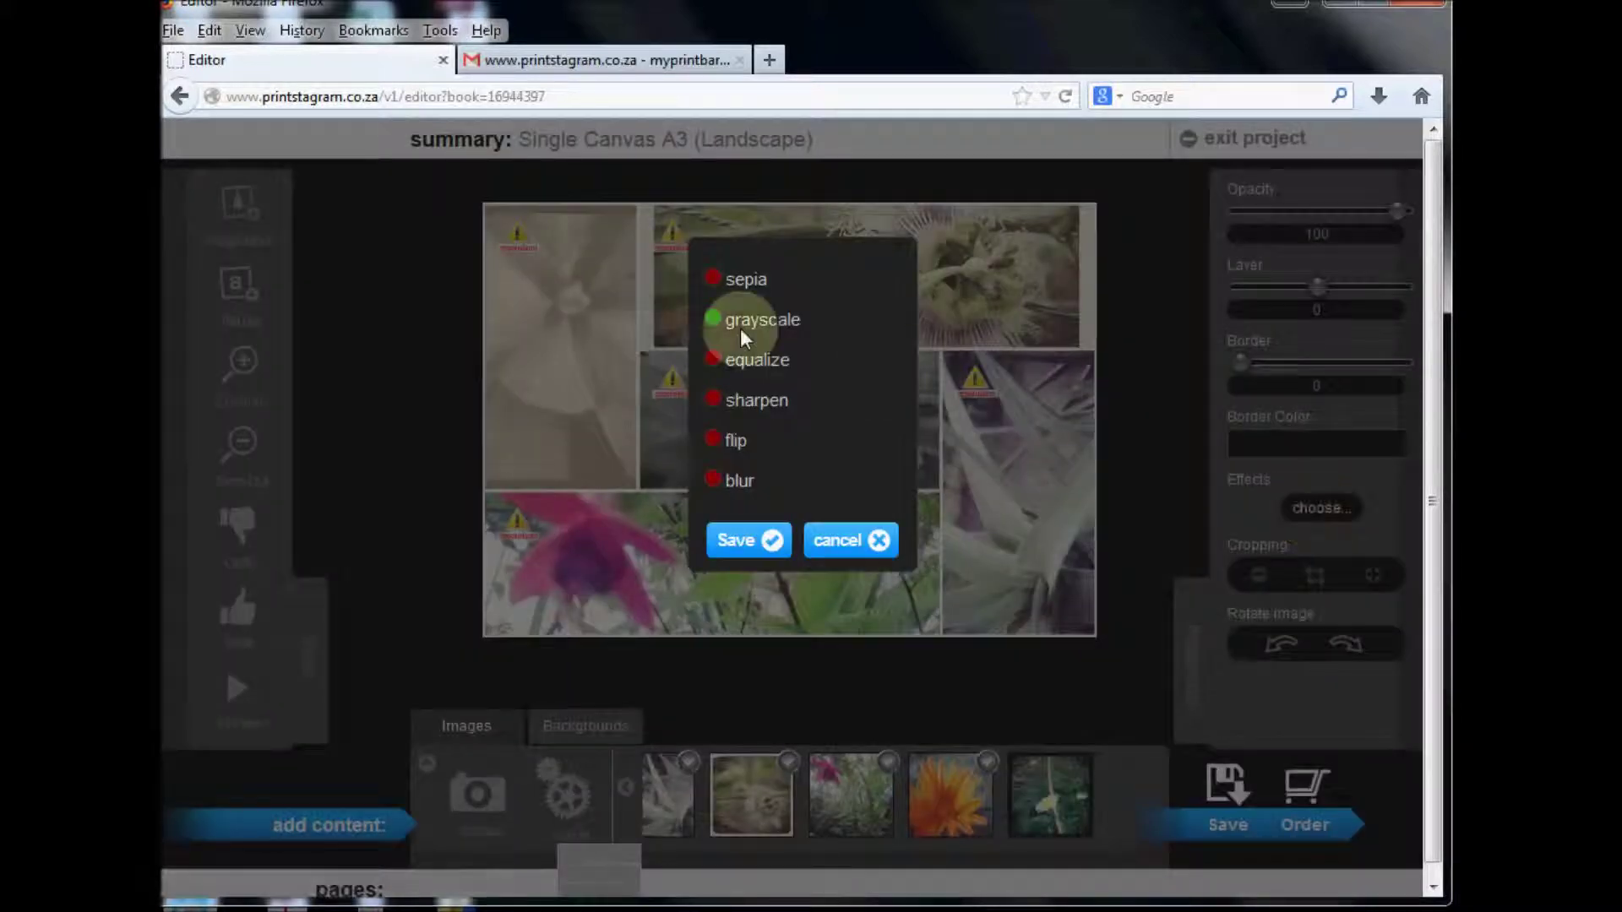
{"action": "left_click", "coordinate": [716, 323]}
{"action": "left_click", "coordinate": [763, 524]}
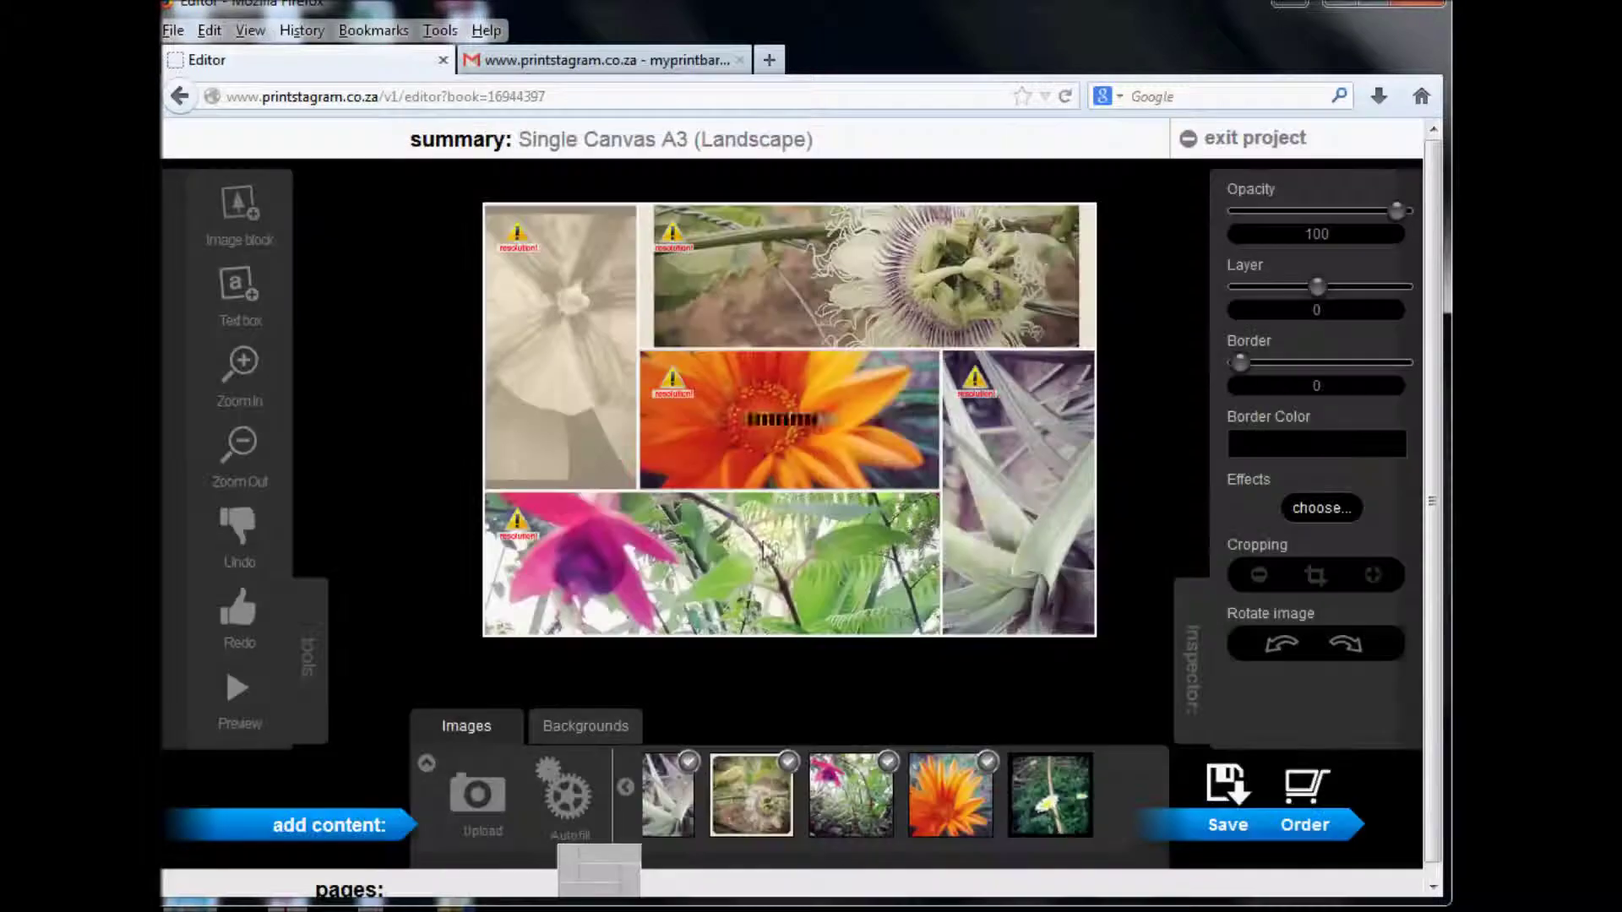
Apply the equalize effect to the orange flower photo in the centre block
{"action": "left_click", "coordinate": [1320, 507]}
{"action": "left_click", "coordinate": [745, 362]}
{"action": "left_click", "coordinate": [751, 541]}
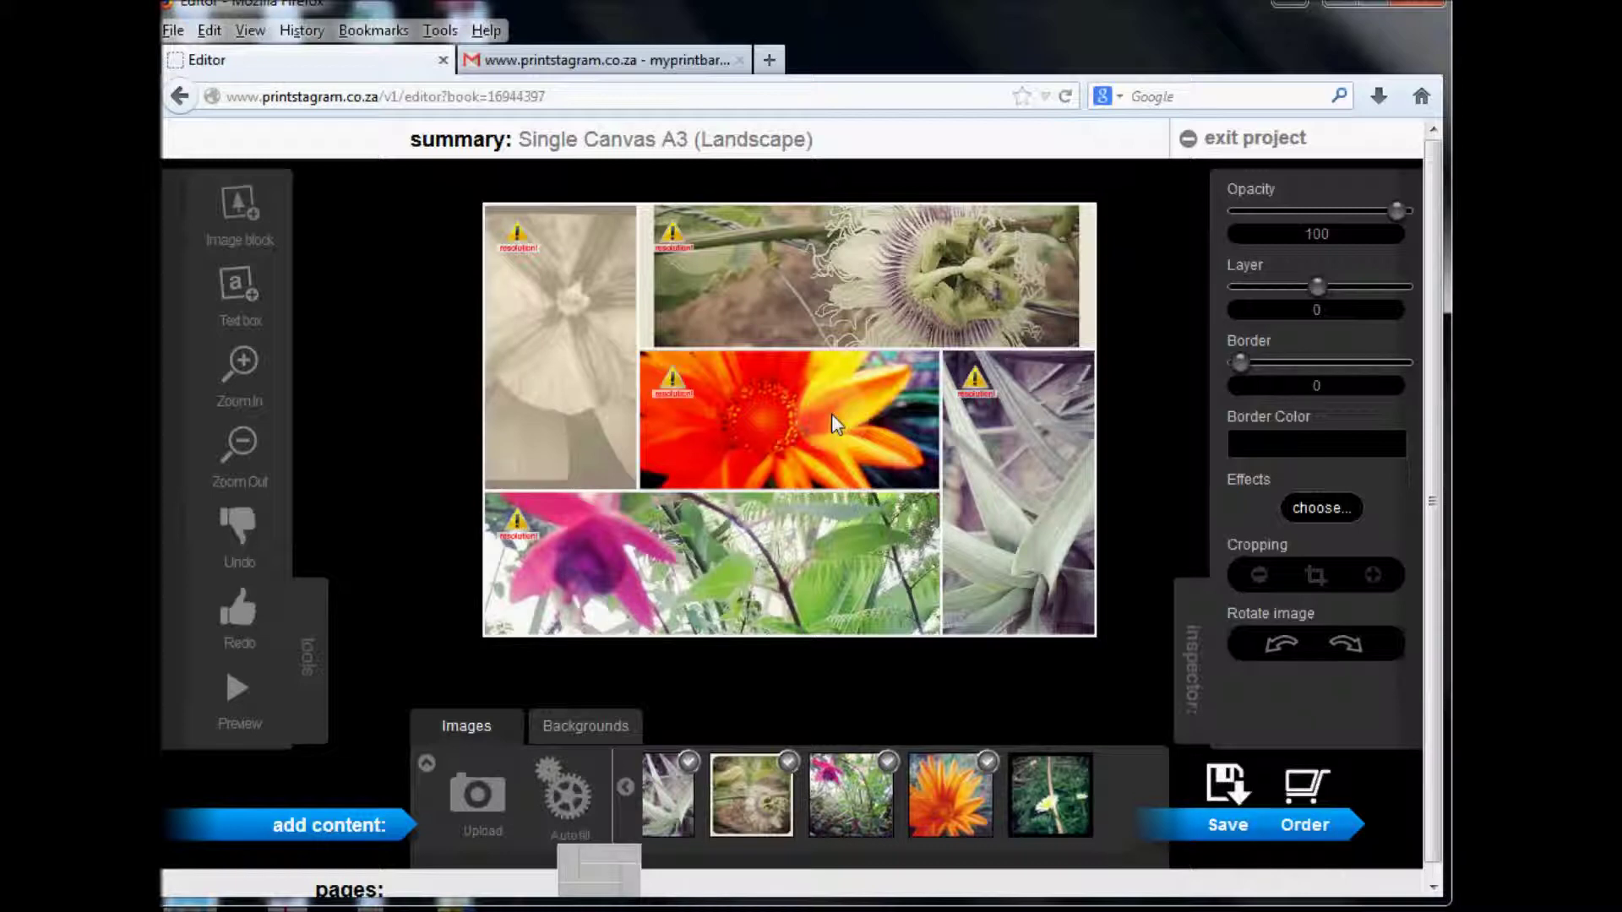
Replace the equalize effect on the centre flower photo with the sharpen effect
{"action": "left_click", "coordinate": [1322, 508]}
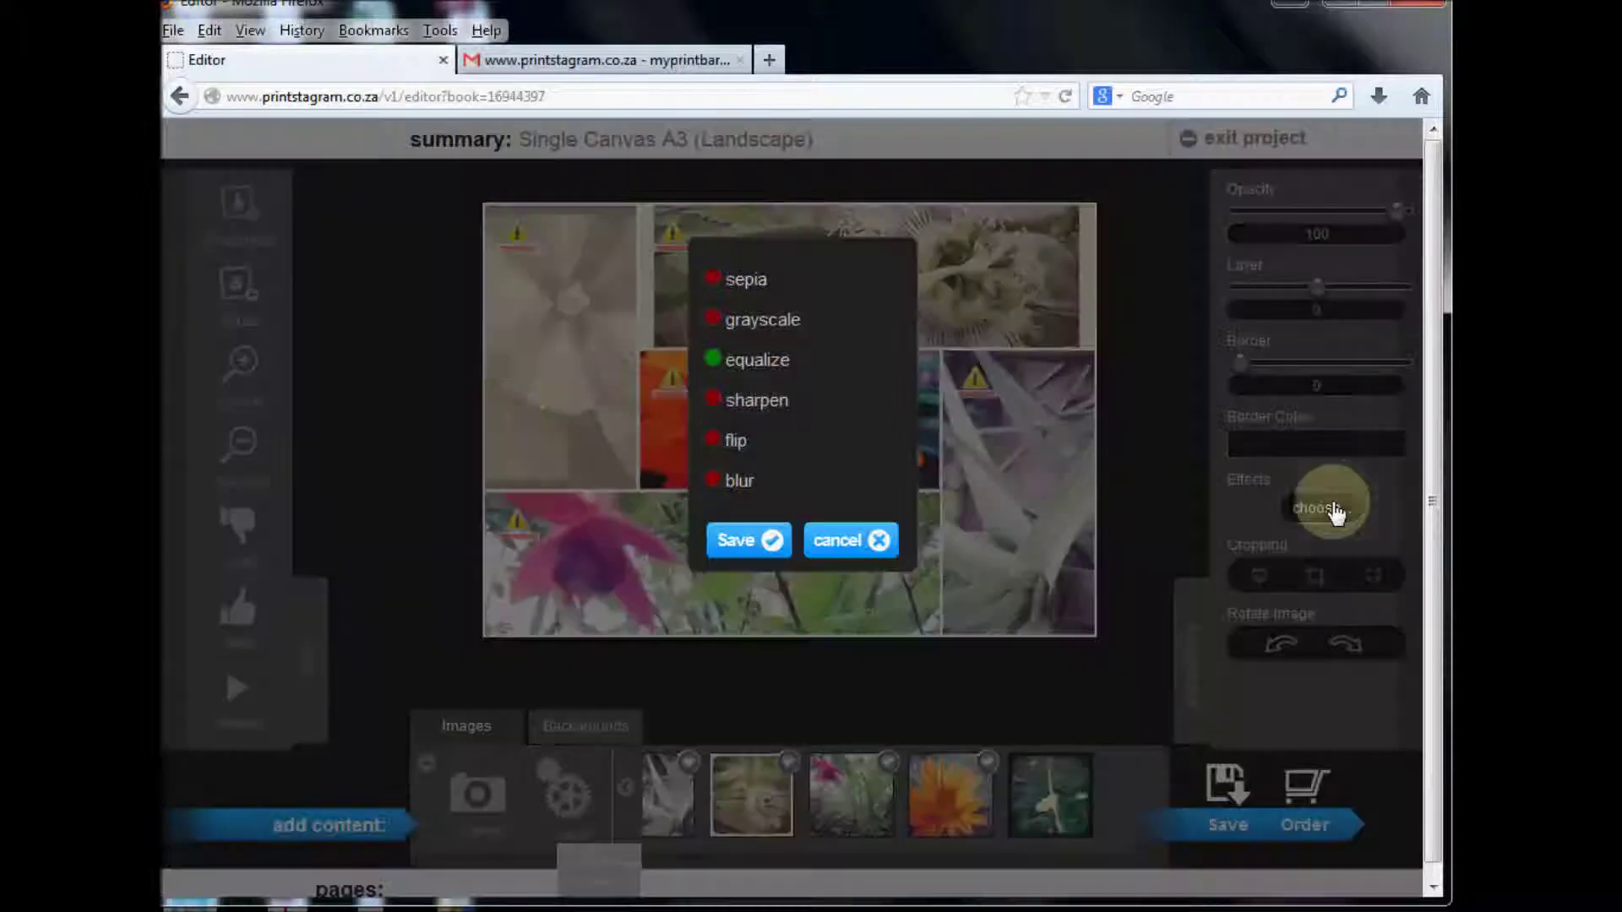
{"action": "left_click", "coordinate": [714, 361]}
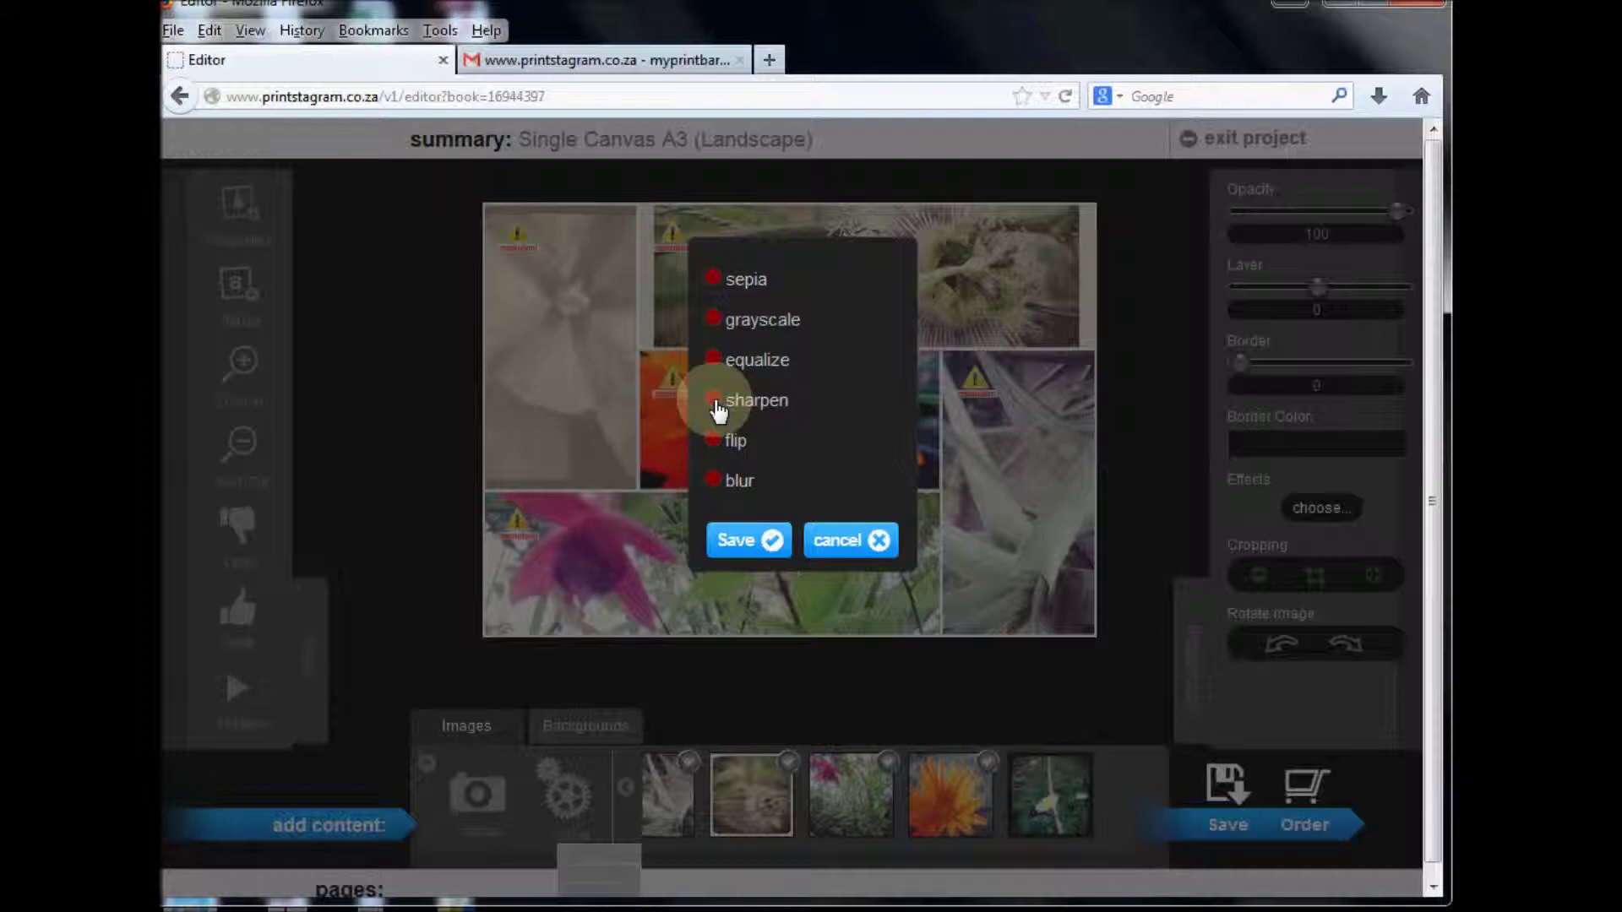
{"action": "left_click", "coordinate": [768, 539]}
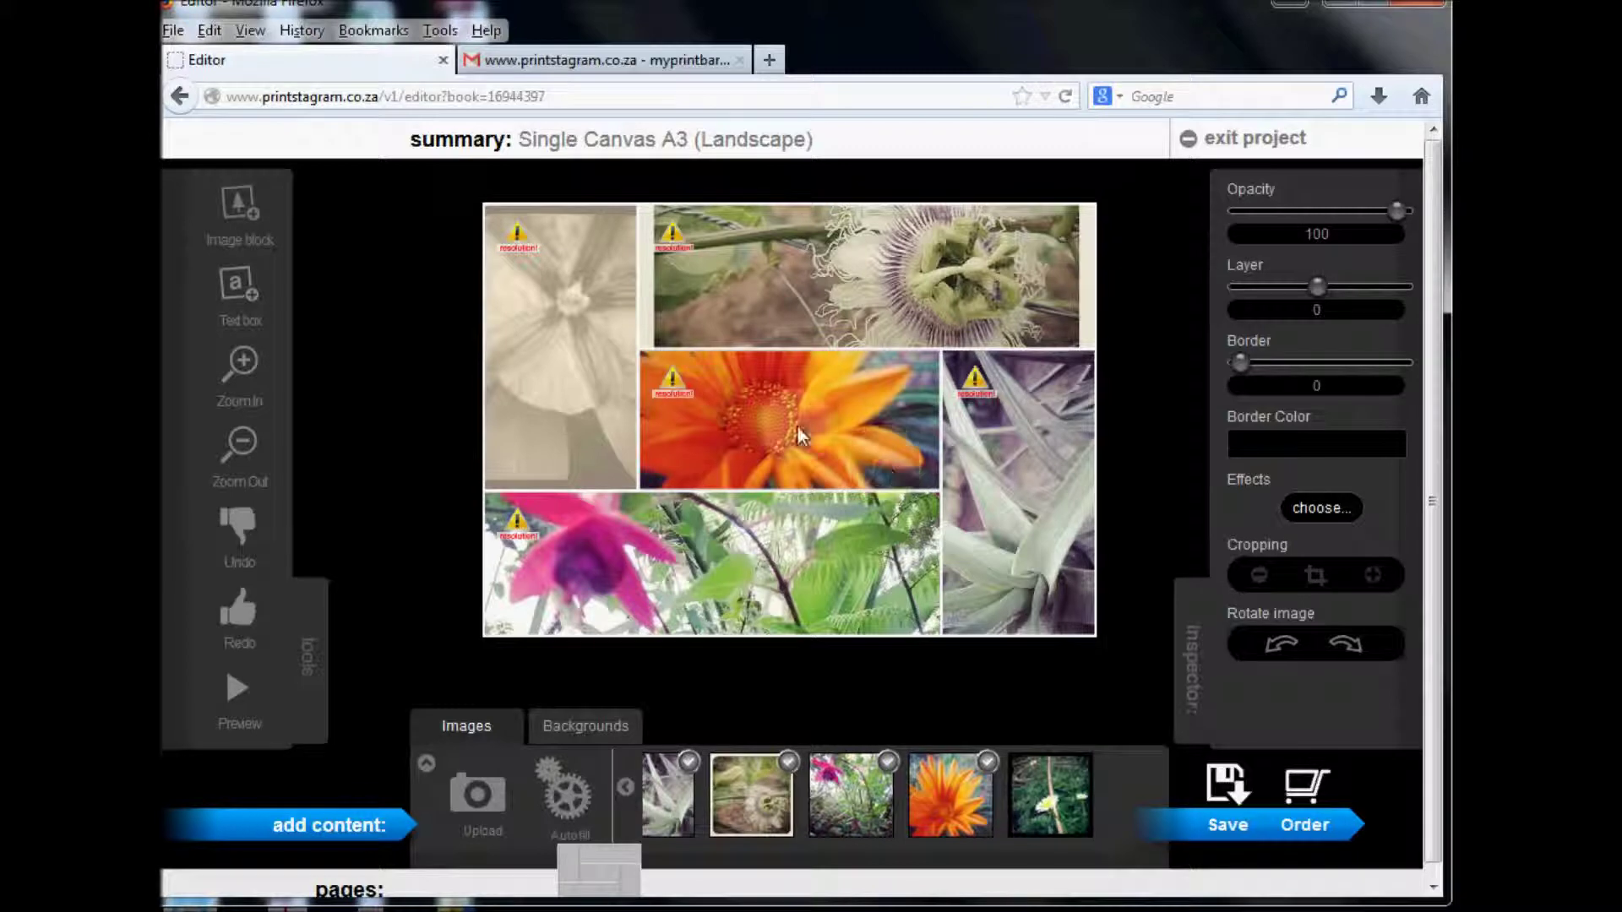
Replace the sharpen effect on the orange flower photo in the centre block with the flip effect
{"action": "left_click", "coordinate": [1333, 517]}
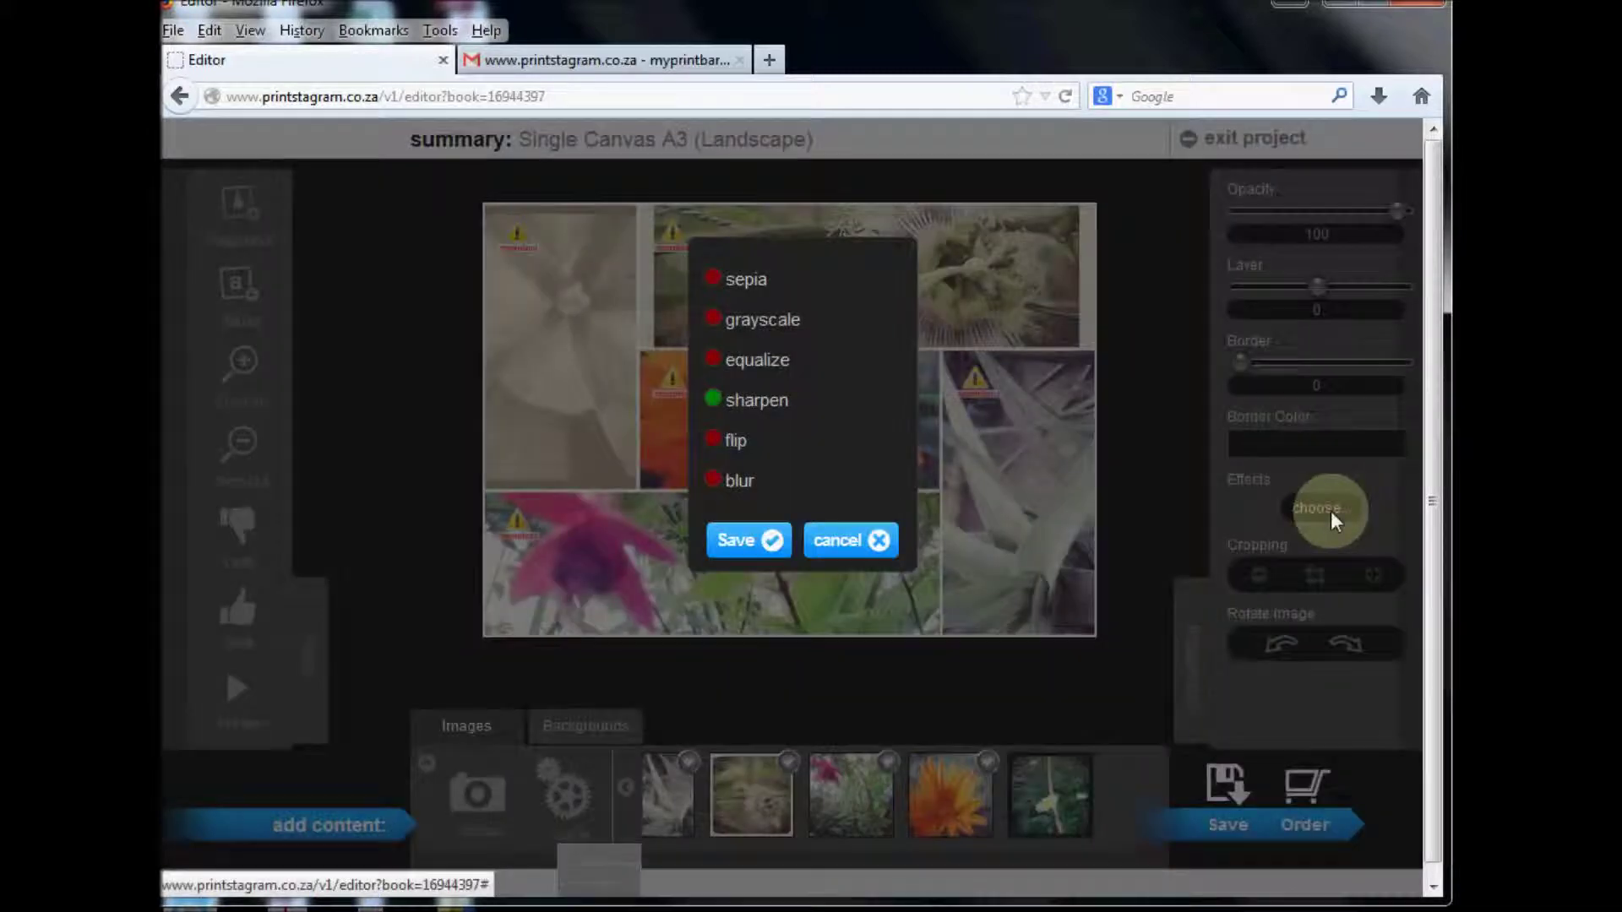
{"action": "left_click", "coordinate": [714, 398]}
{"action": "left_click", "coordinate": [730, 434]}
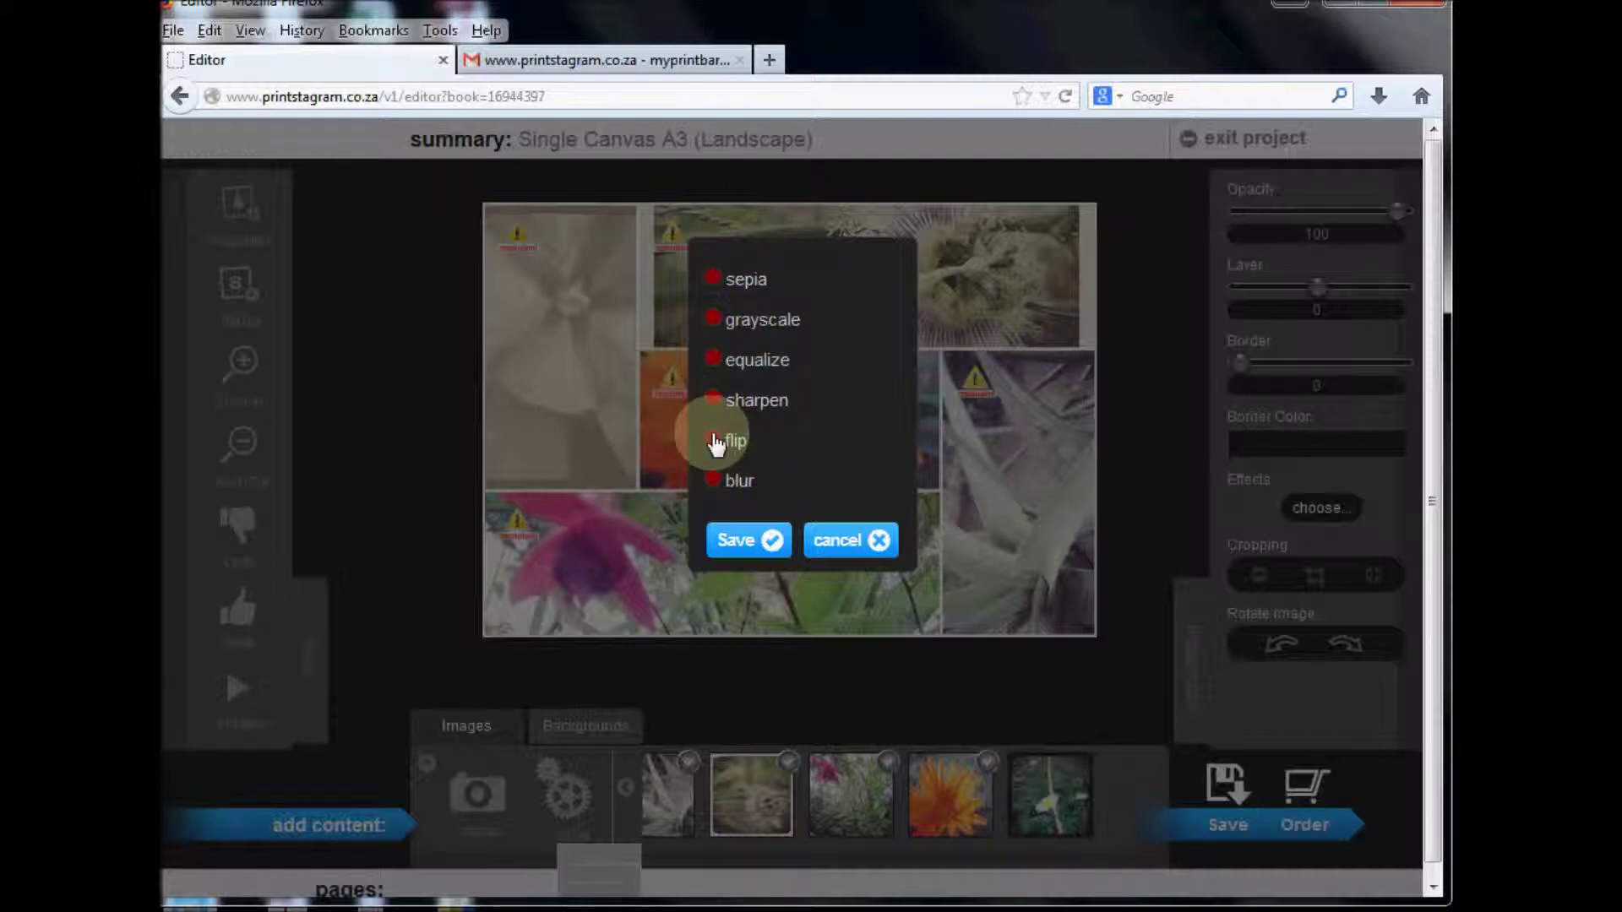
{"action": "left_click", "coordinate": [714, 440]}
{"action": "left_click", "coordinate": [743, 539]}
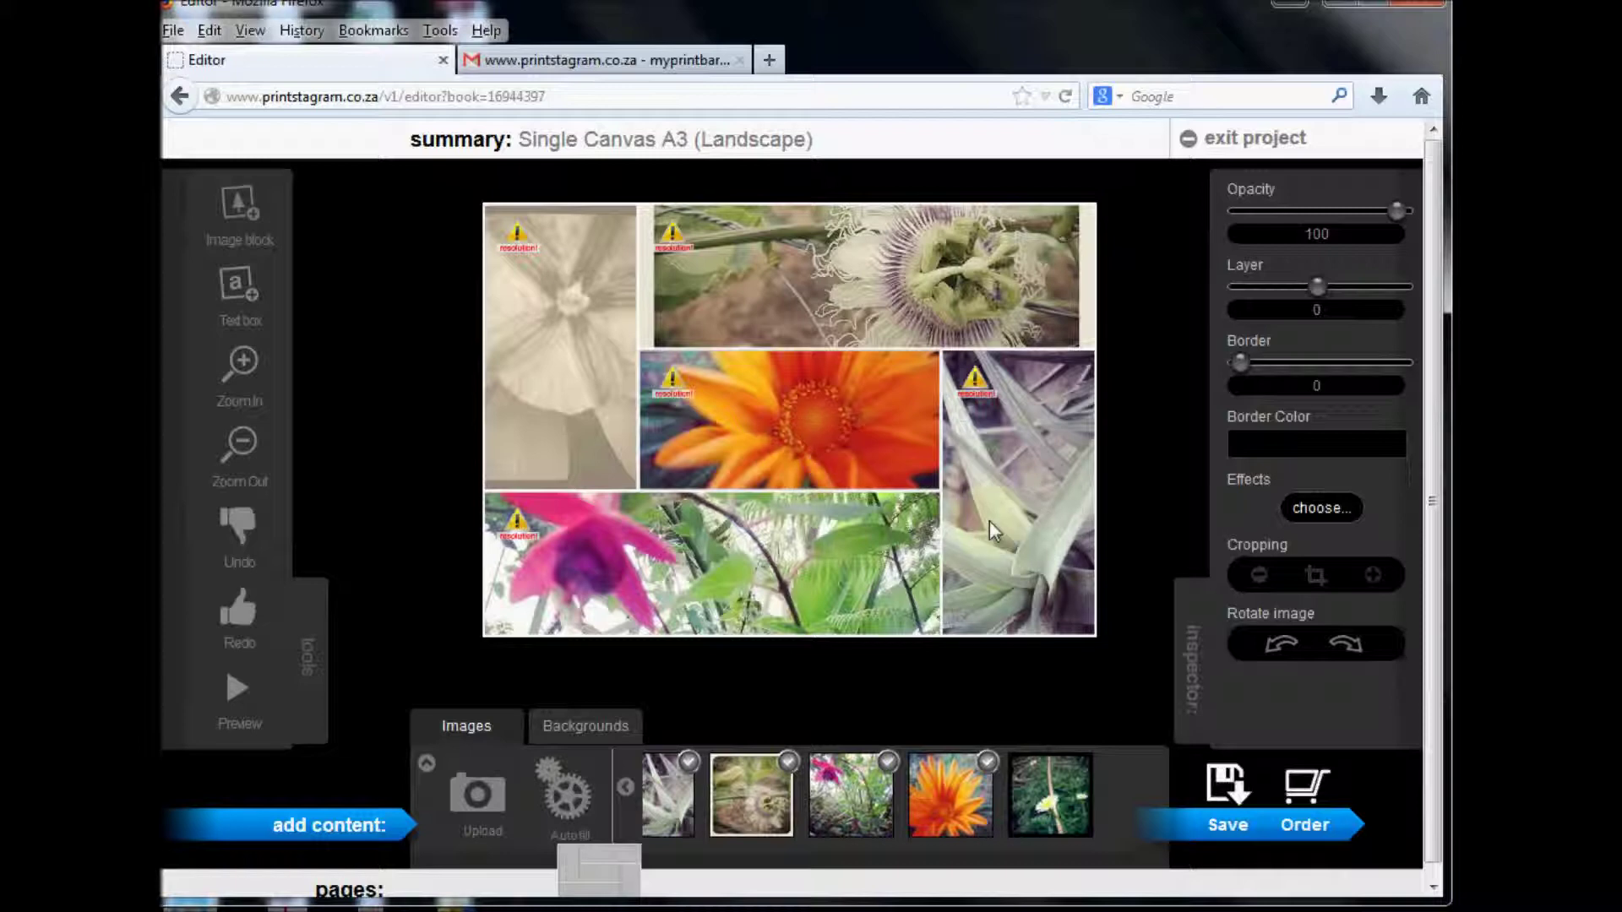
Replace the flip effect on the centre orange flower photo with the blur effect
{"action": "left_click", "coordinate": [1325, 508]}
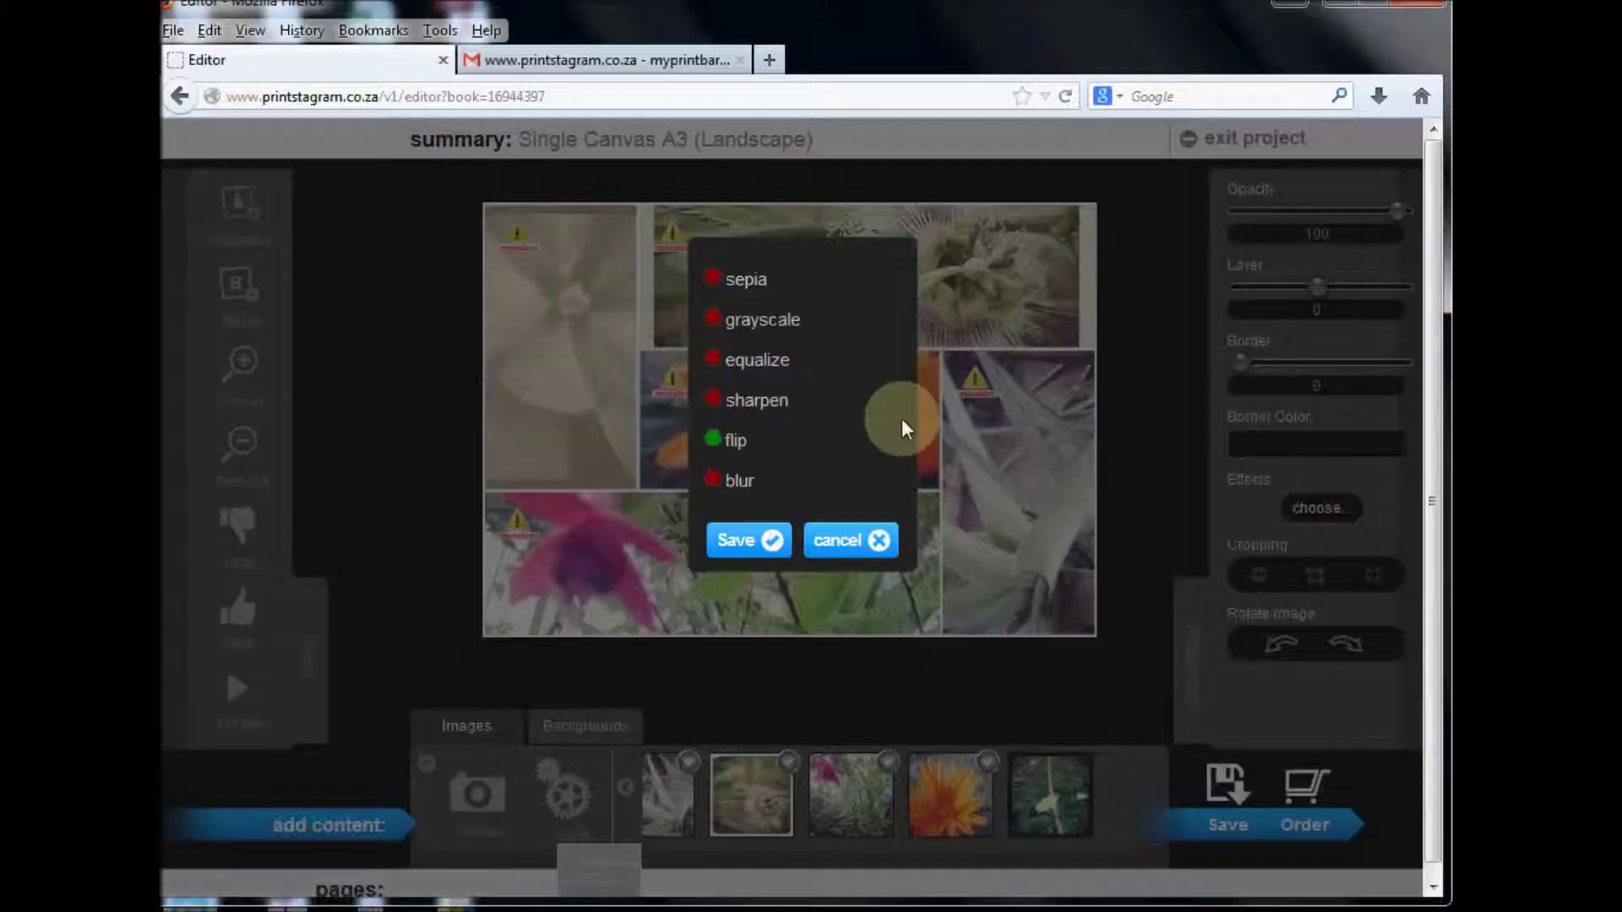
{"action": "left_click", "coordinate": [714, 481]}
{"action": "left_click", "coordinate": [774, 538]}
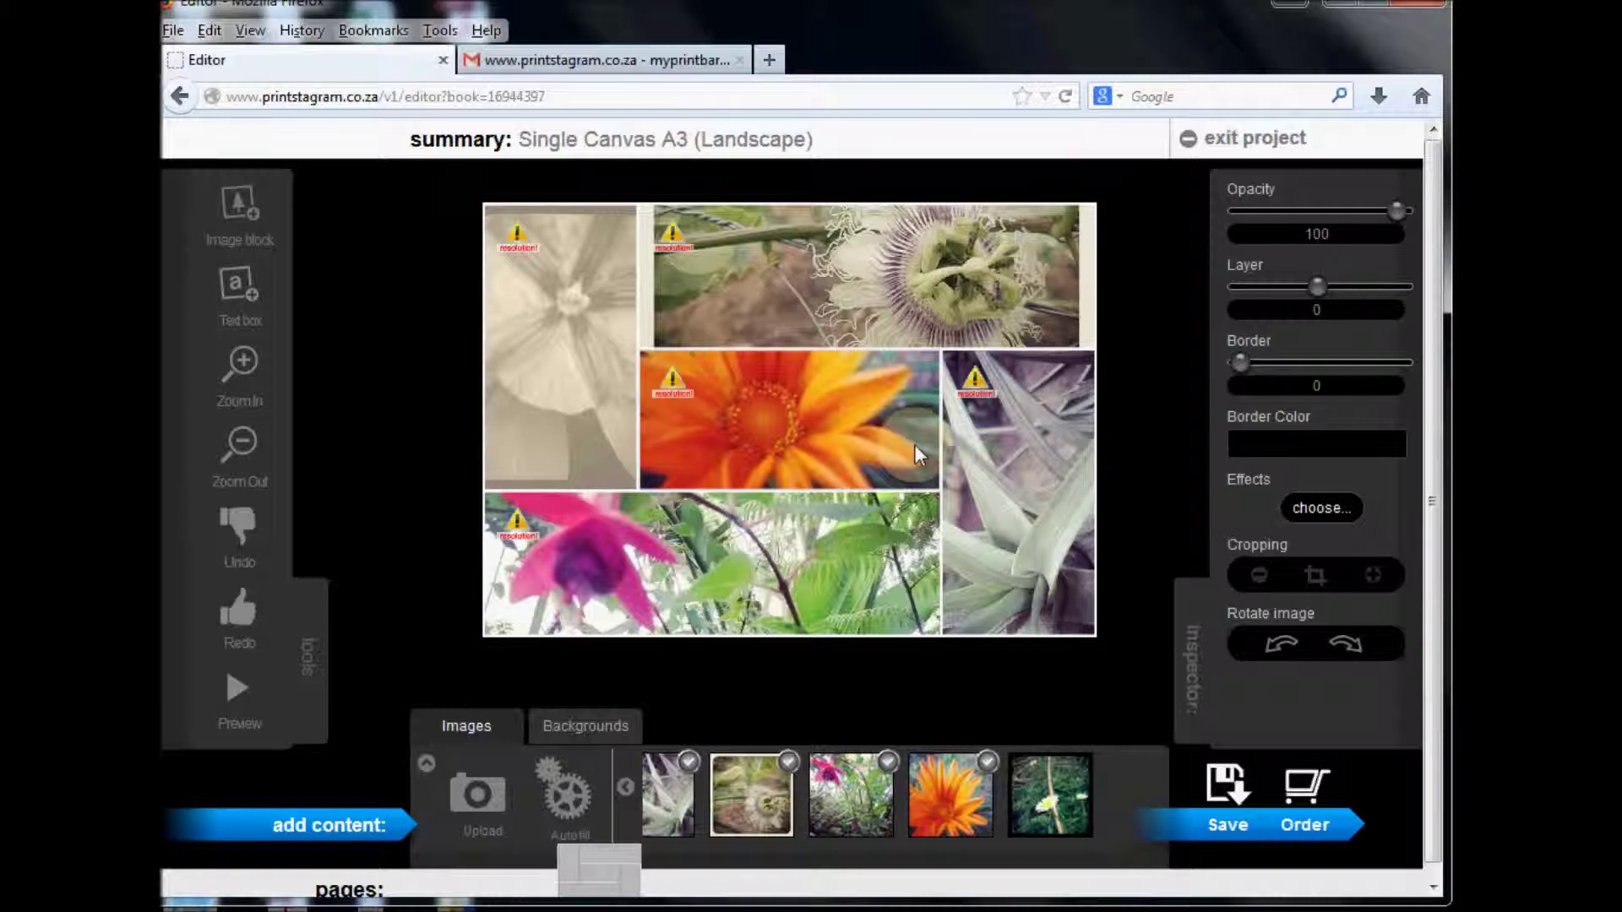
Replace the blur effect on the centre orange flower photo with the equalize effect
{"action": "left_click", "coordinate": [1333, 510]}
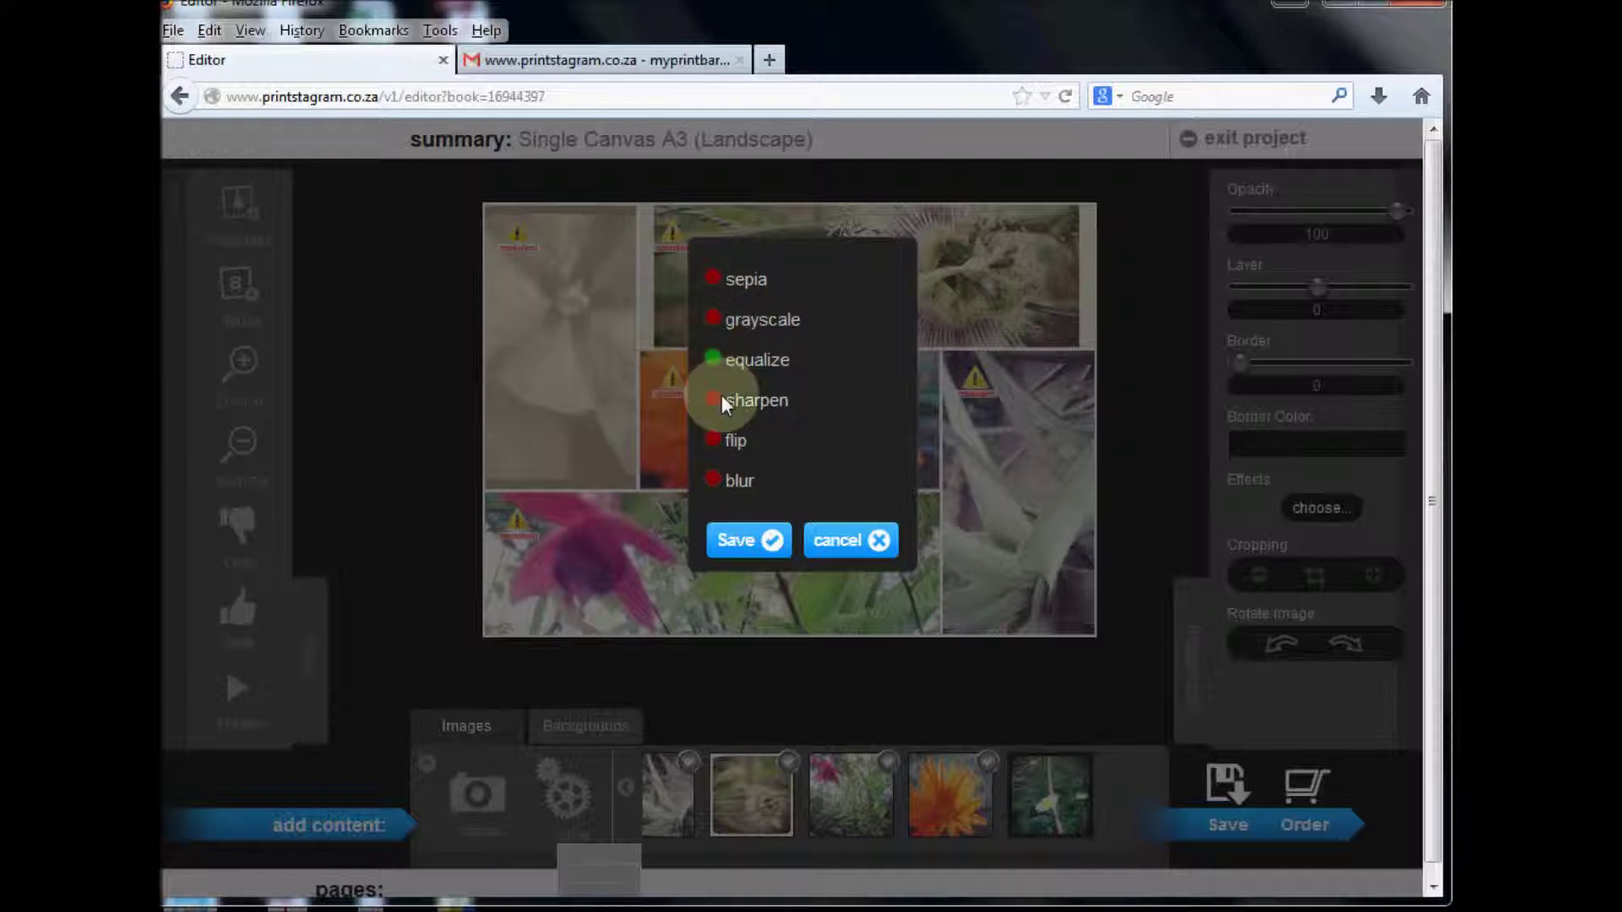
{"action": "left_click", "coordinate": [737, 541]}
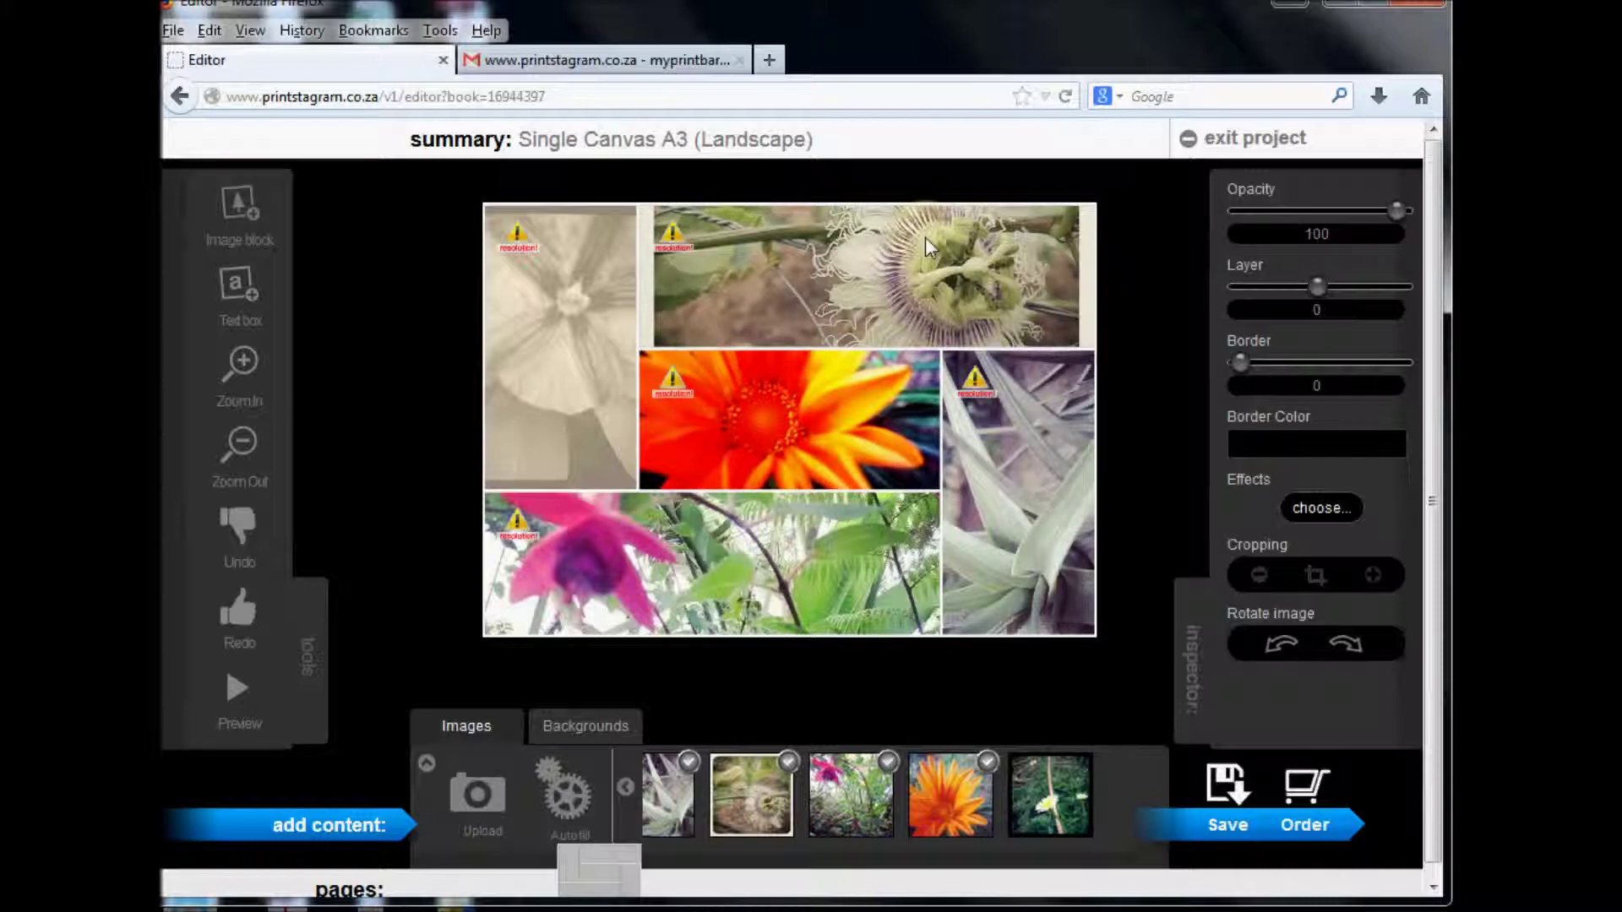
Apply the equalize effect to the passion flower photo in the wide block along the canvas's upper edge
{"action": "left_click", "coordinate": [1321, 508]}
{"action": "left_click", "coordinate": [761, 363]}
{"action": "left_click", "coordinate": [770, 545]}
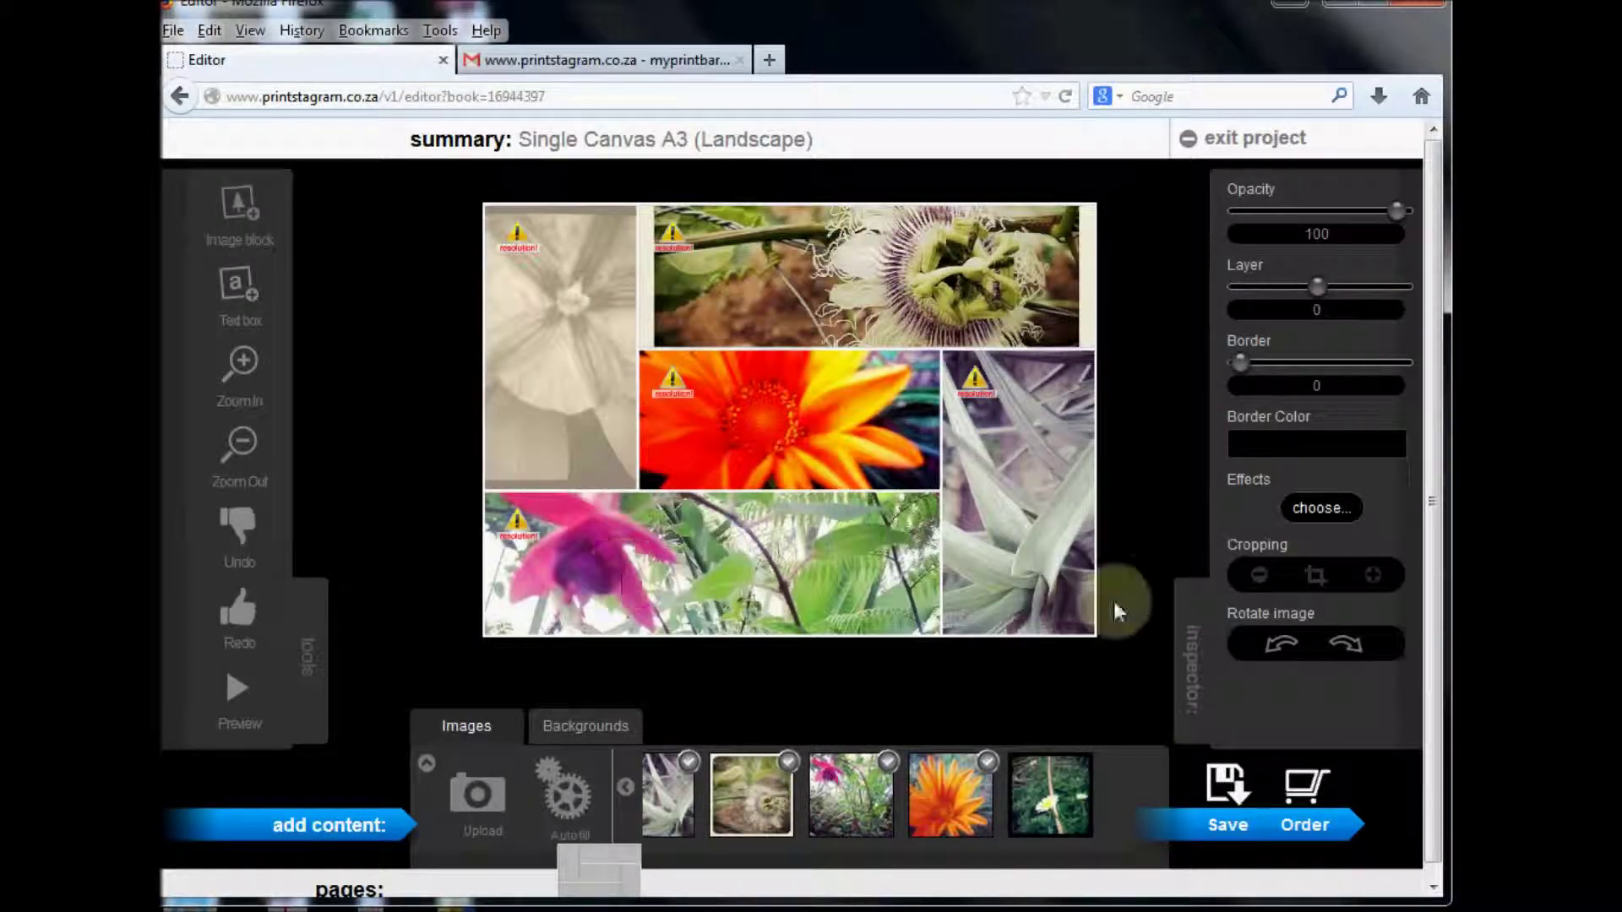
Apply the equalize effect to the pink flower photo in the wide block along the canvas's lower edge
{"action": "left_click", "coordinate": [1322, 508]}
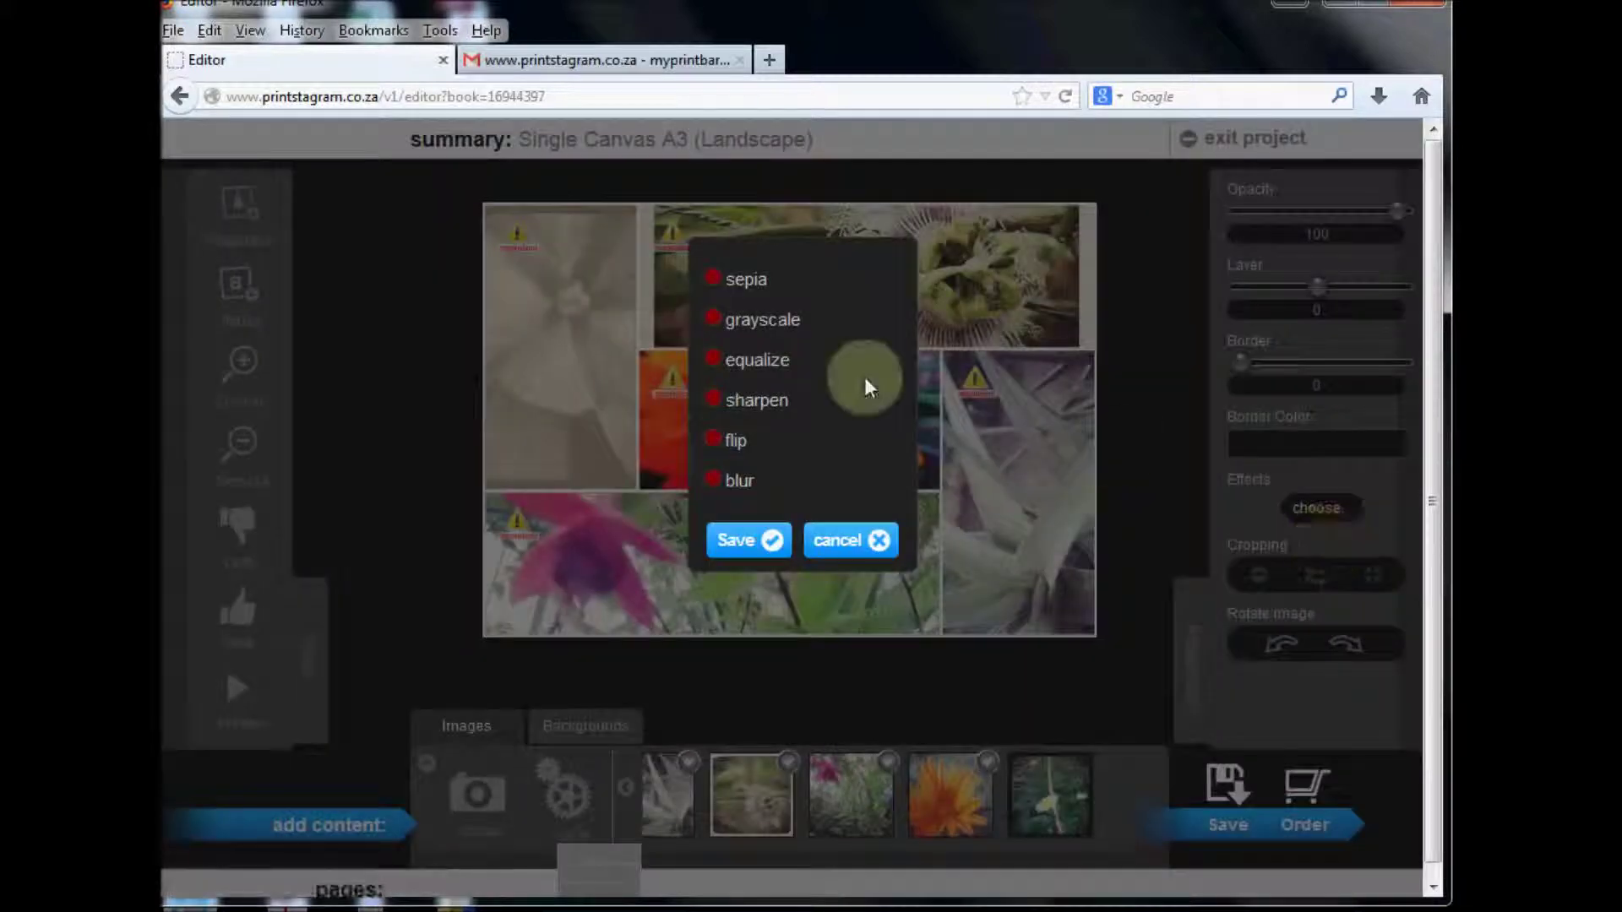
{"action": "left_click", "coordinate": [767, 358]}
{"action": "left_click", "coordinate": [767, 532]}
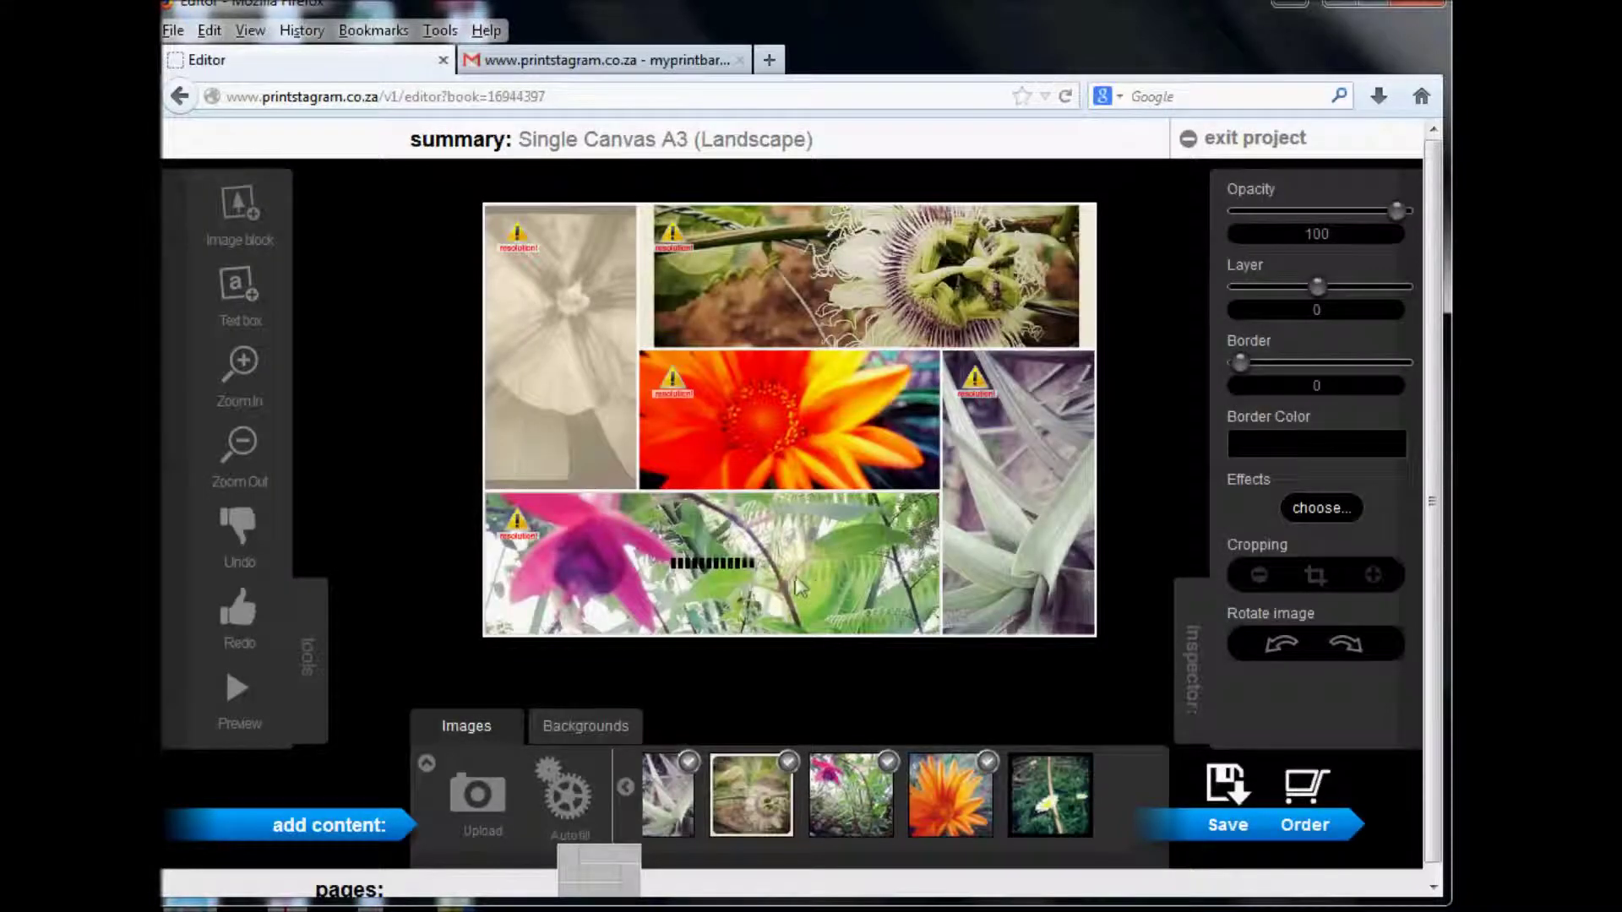